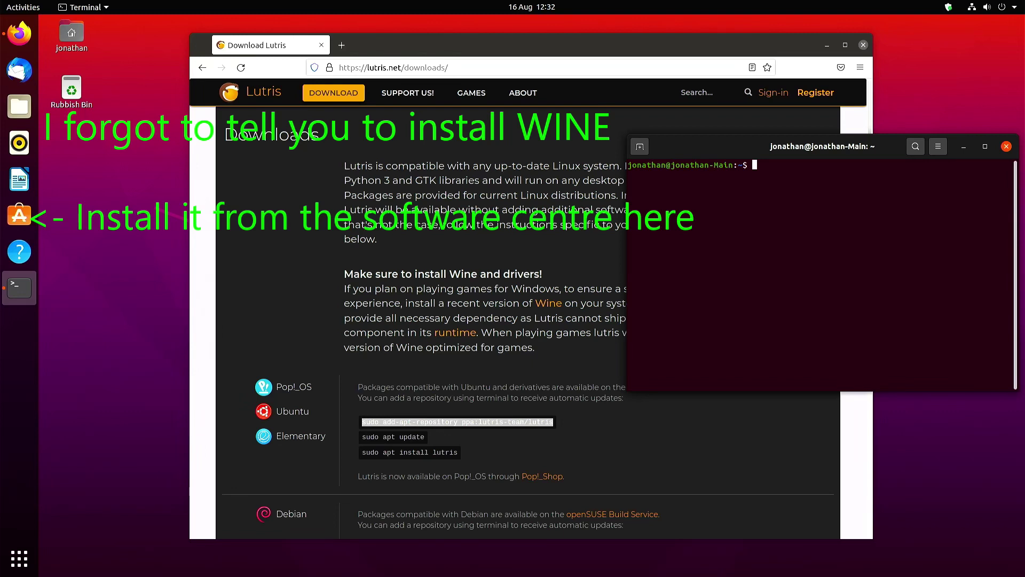
Add the ppa:lutris-team/lutris repository with sudo add-apt-repository, enter the account password and confirm the addition
right_click(692, 233)
left_click(718, 274)
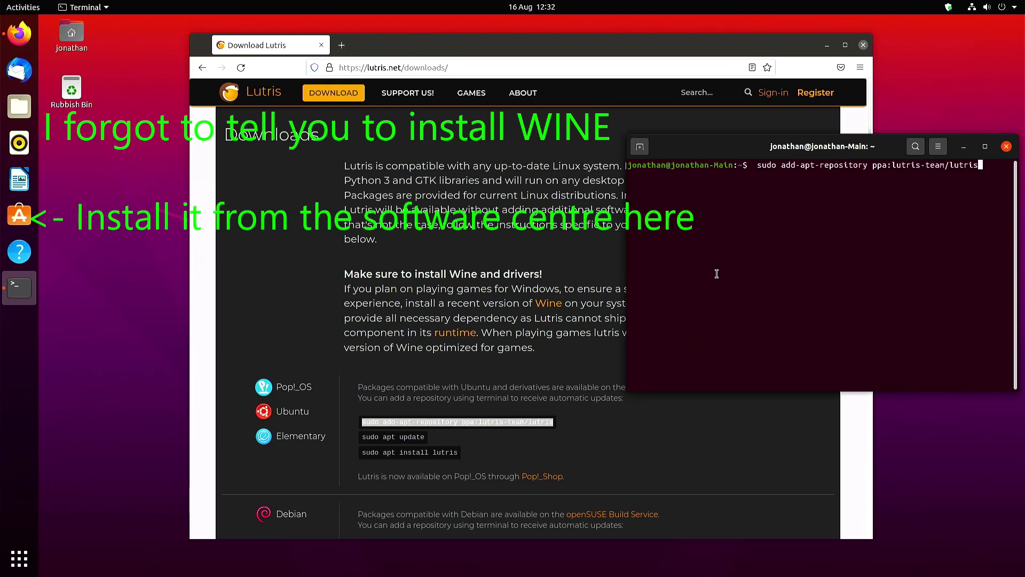
key("Return")
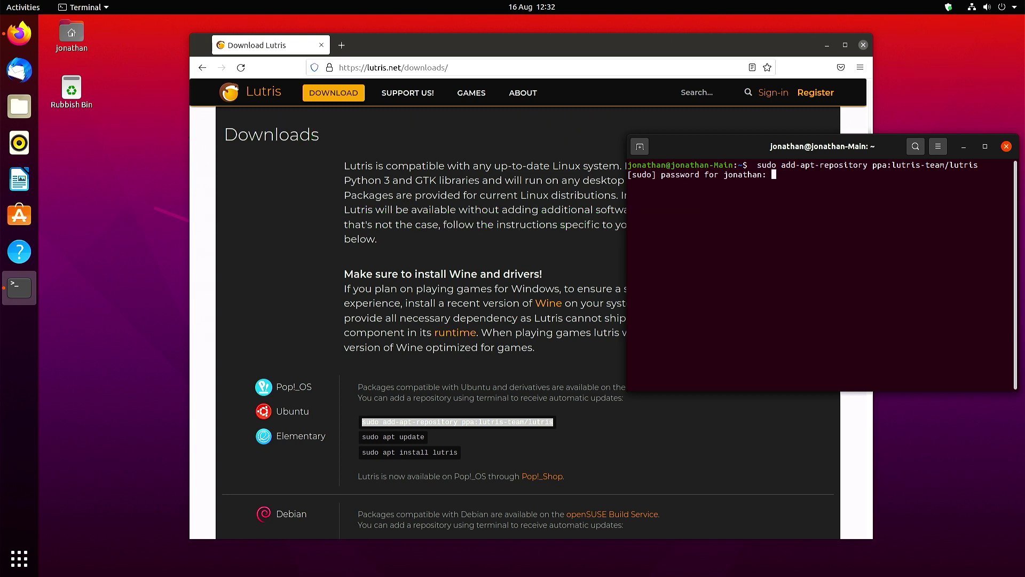
key("Return")
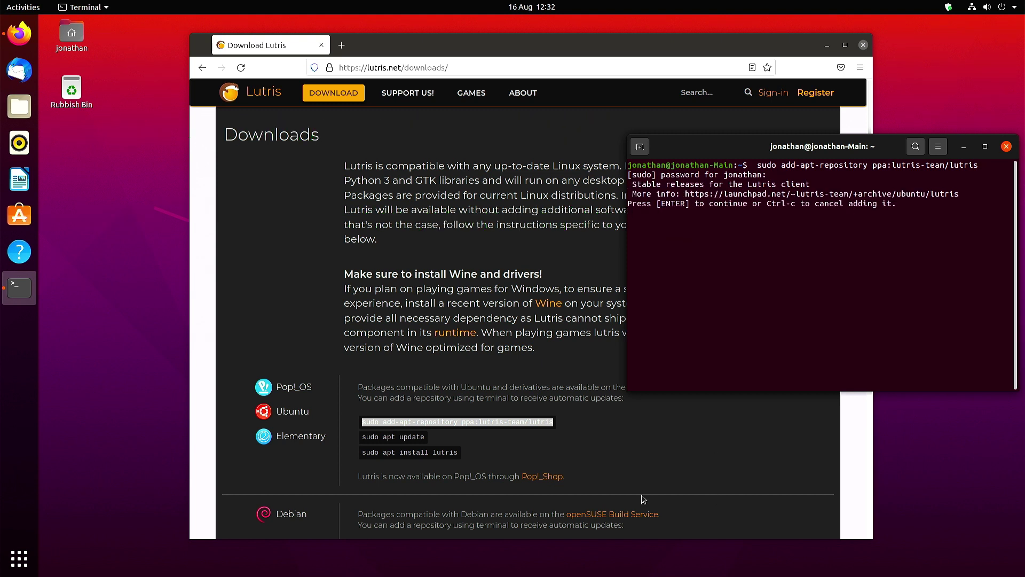
key("Return")
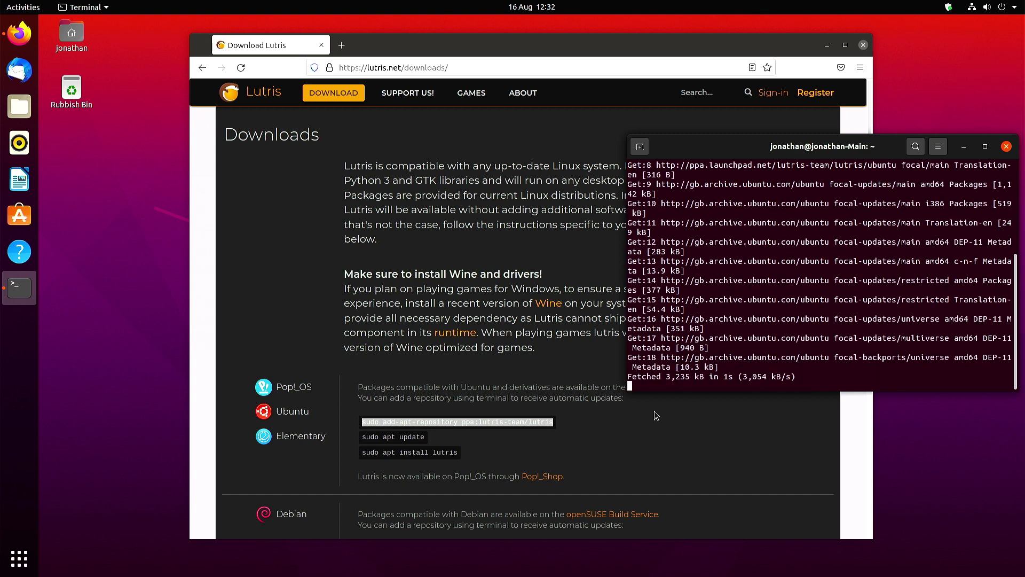
Refresh the package lists in the terminal with sudo apt update
left_click(646, 448)
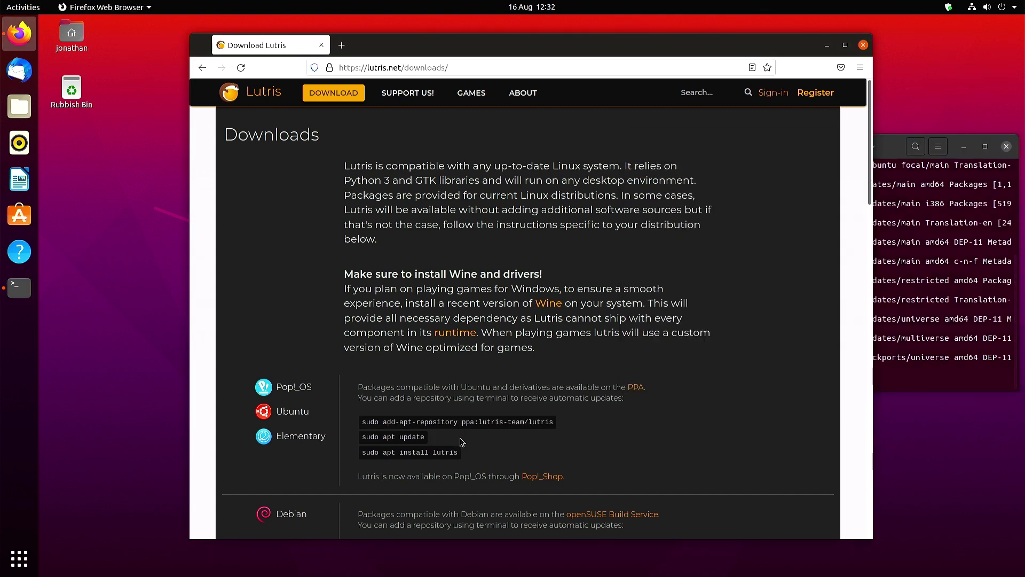
left_click(893, 147)
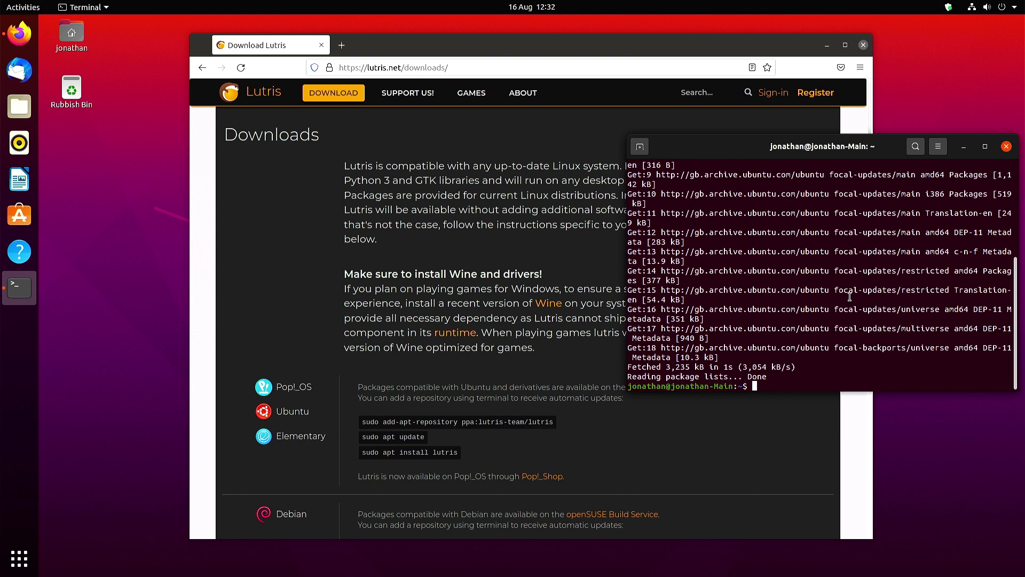
type("sudo apt update")
key("Return")
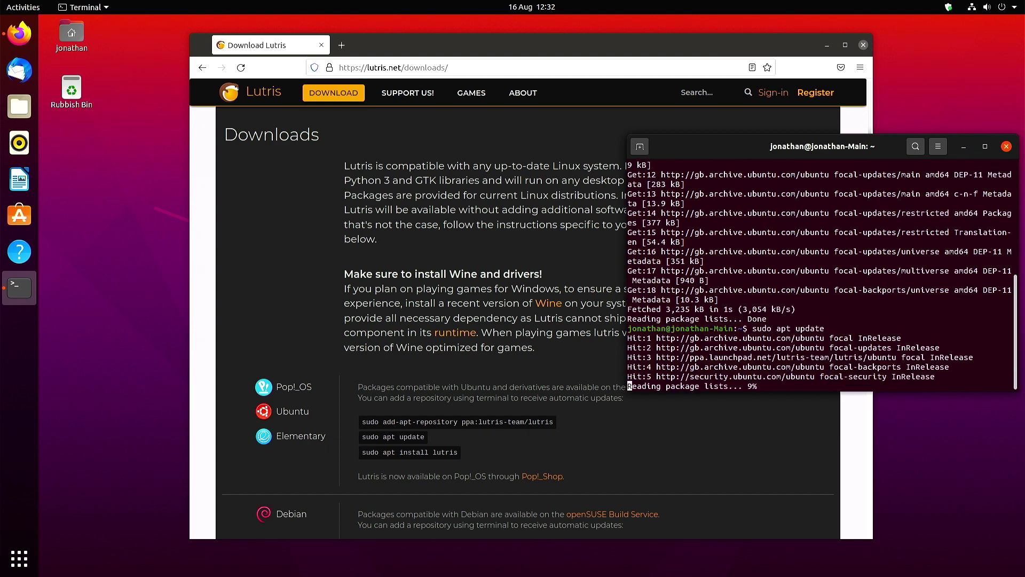
Install Lutris in the terminal with sudo apt install lutris and confirm the installation with y
type("su")
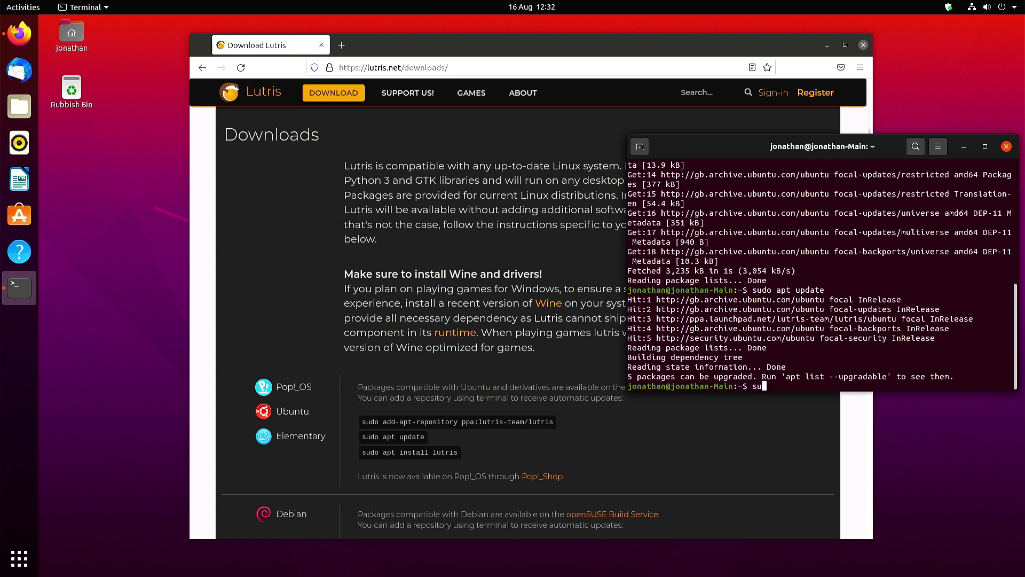
type("do apt install lutris")
key("Return")
type("y")
key("Return")
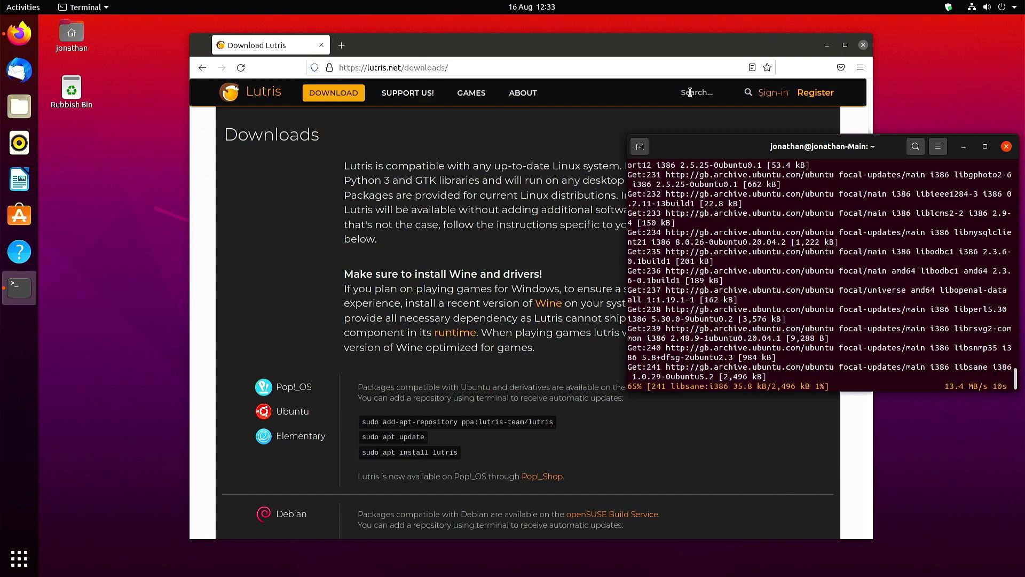
Switch to Firefox, search the Lutris website for zwift and open the Zwift game page
left_click(650, 126)
left_click(690, 92)
type("zwift")
key("Return")
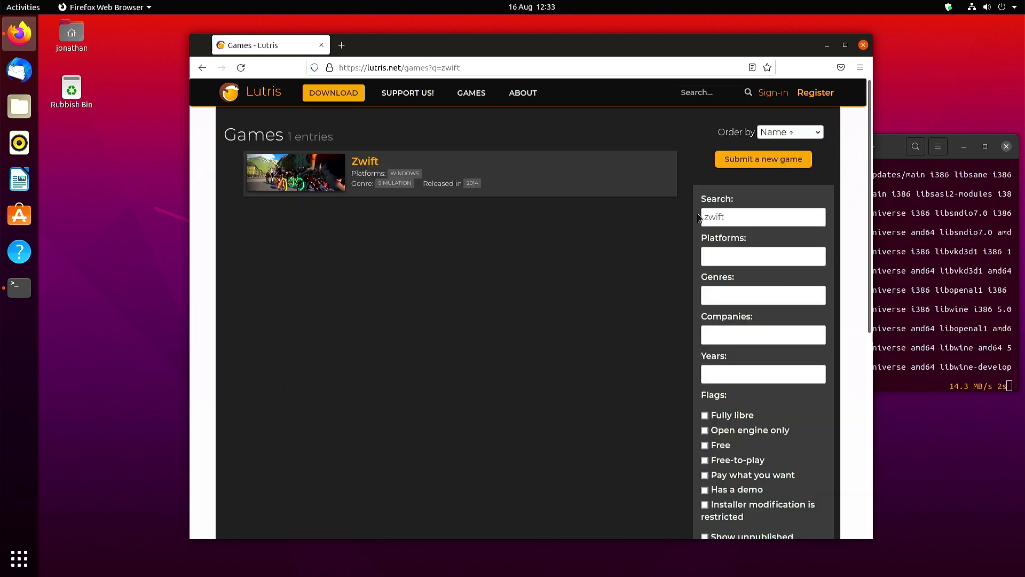
left_click(365, 161)
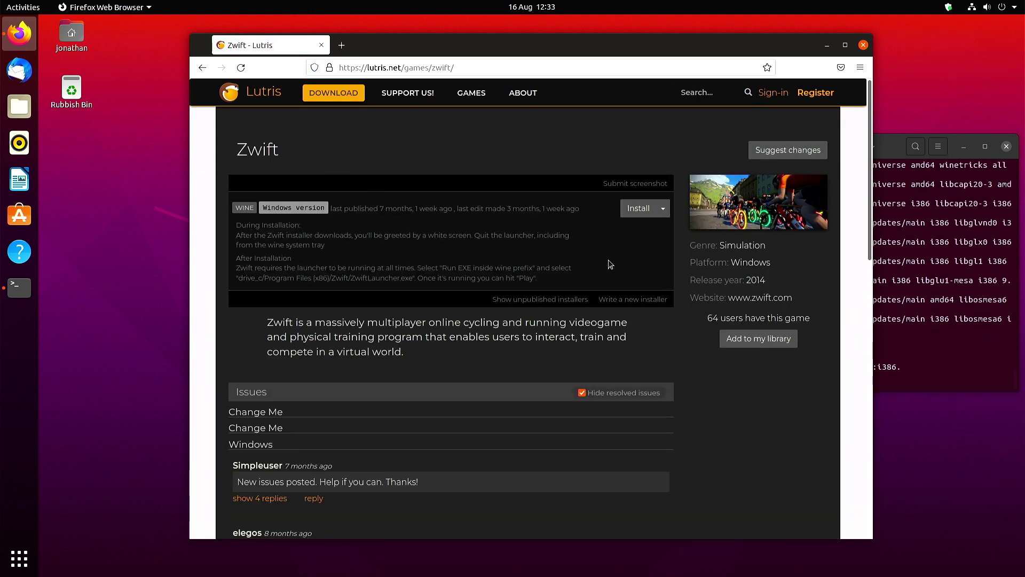
Return to the terminal and close its window after the Lutris installation
left_click(887, 140)
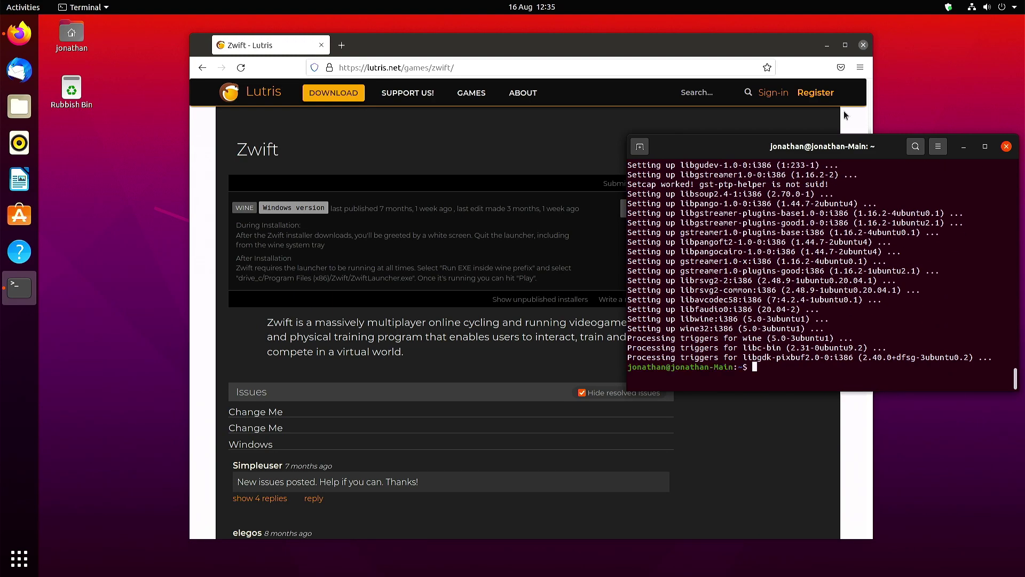
left_click(1006, 151)
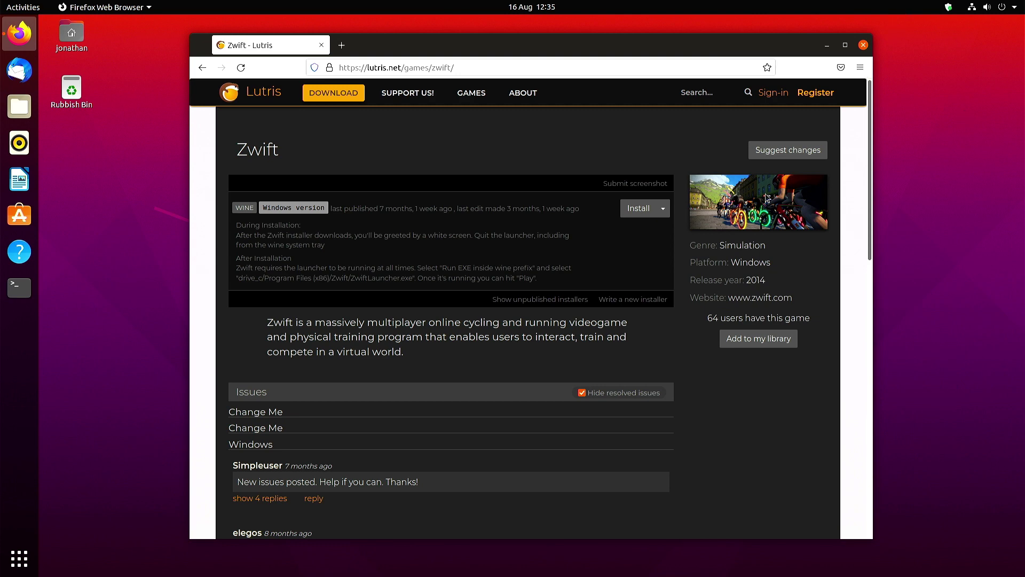
Find Lutris among the installed applications, add it to the favourites and launch it
key("super")
type("lutr")
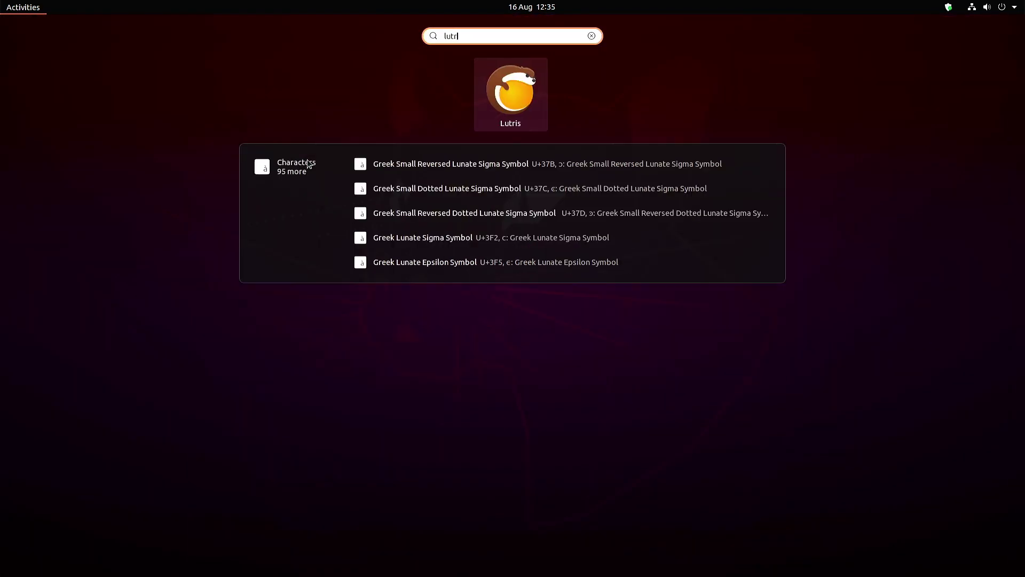
right_click(524, 78)
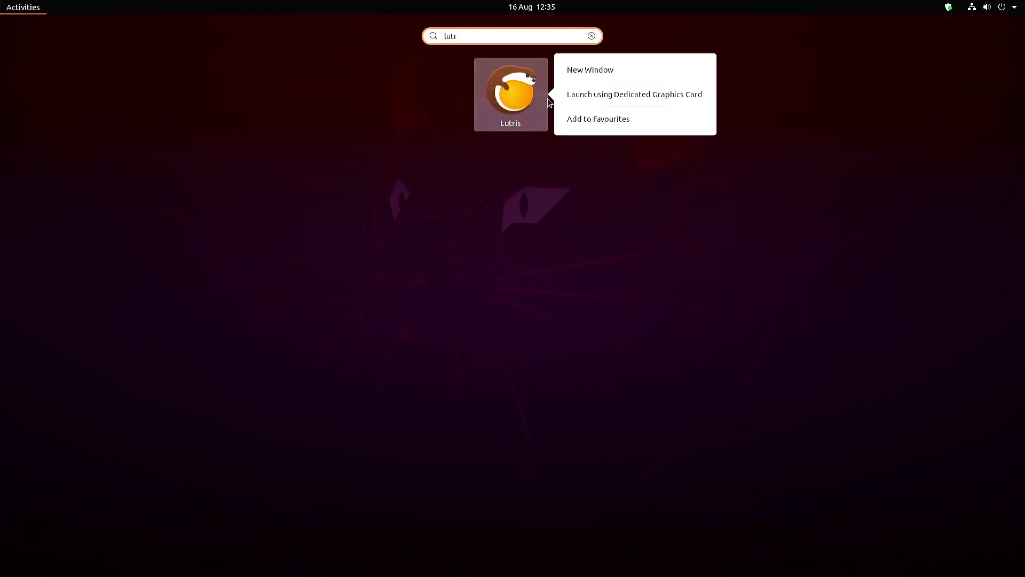
left_click(581, 124)
left_click(510, 91)
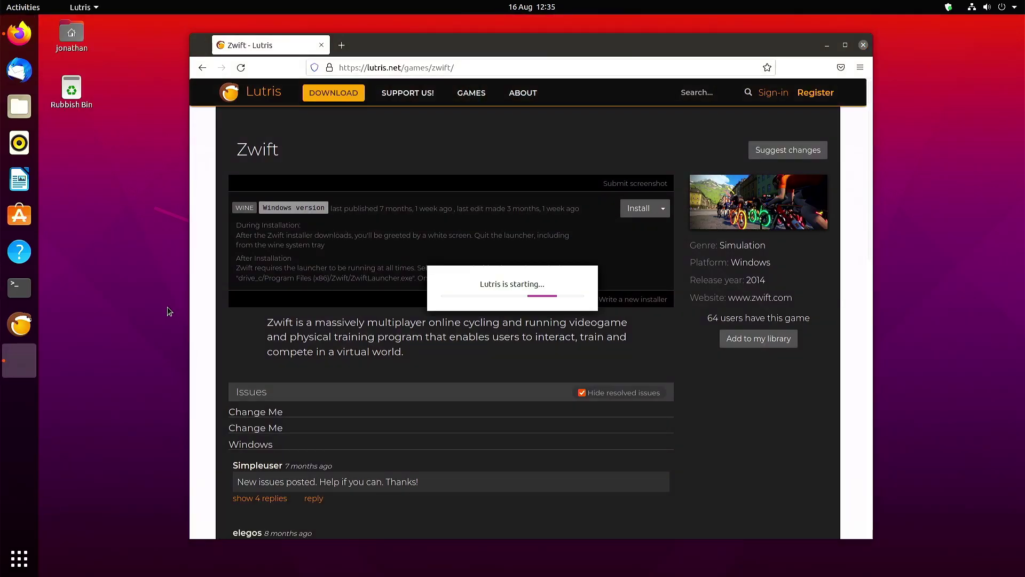
Search the Lutris community installers for zwift and open the installer choices for the Zwift game
left_click(208, 27)
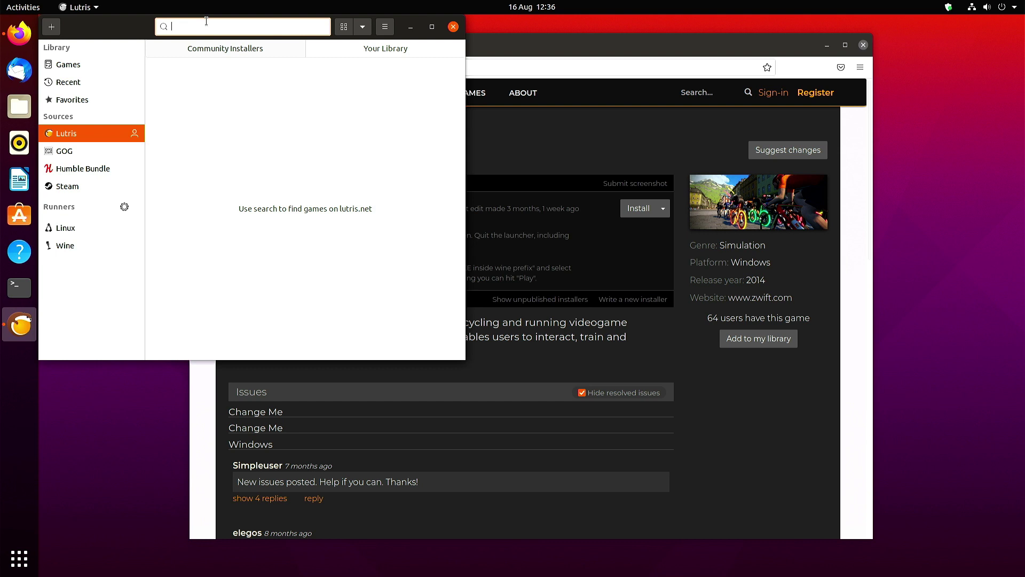
type("zwift")
left_click(221, 81)
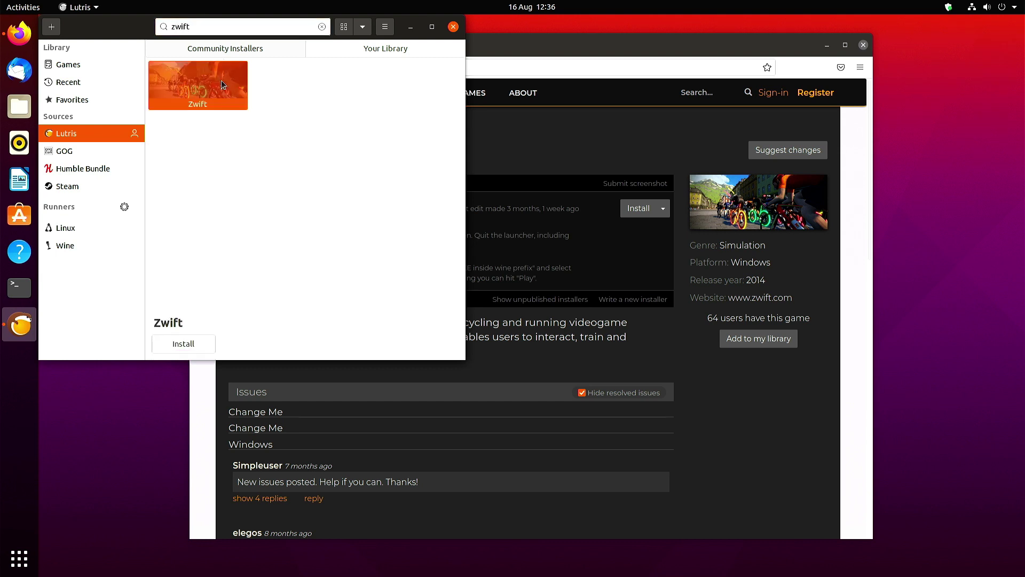
left_click(188, 342)
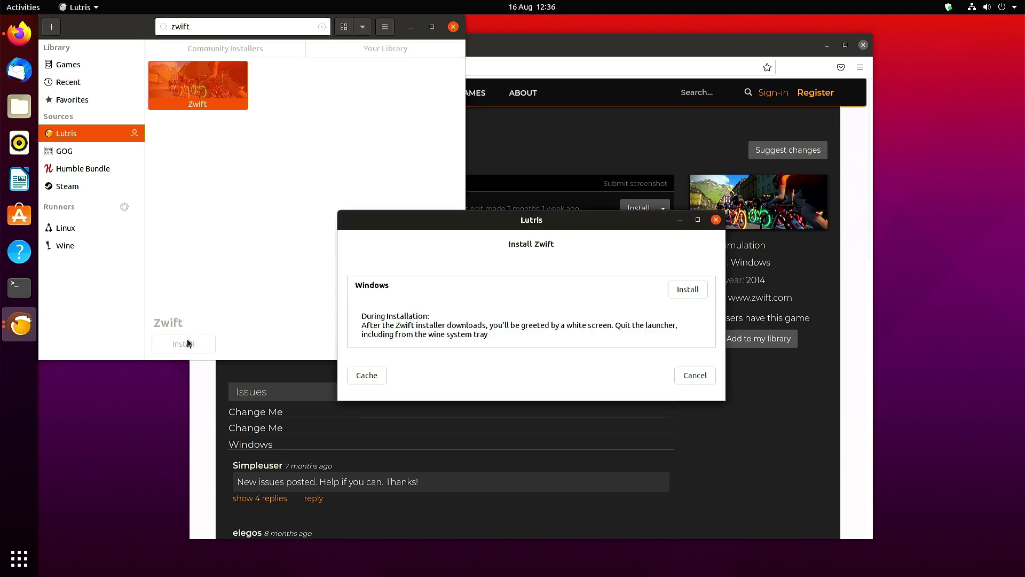
Start Zwift's Windows installer in the default directory with downloaded source files, and install the Wine Mono package
left_click(547, 336)
scroll(547, 336, "down", 4)
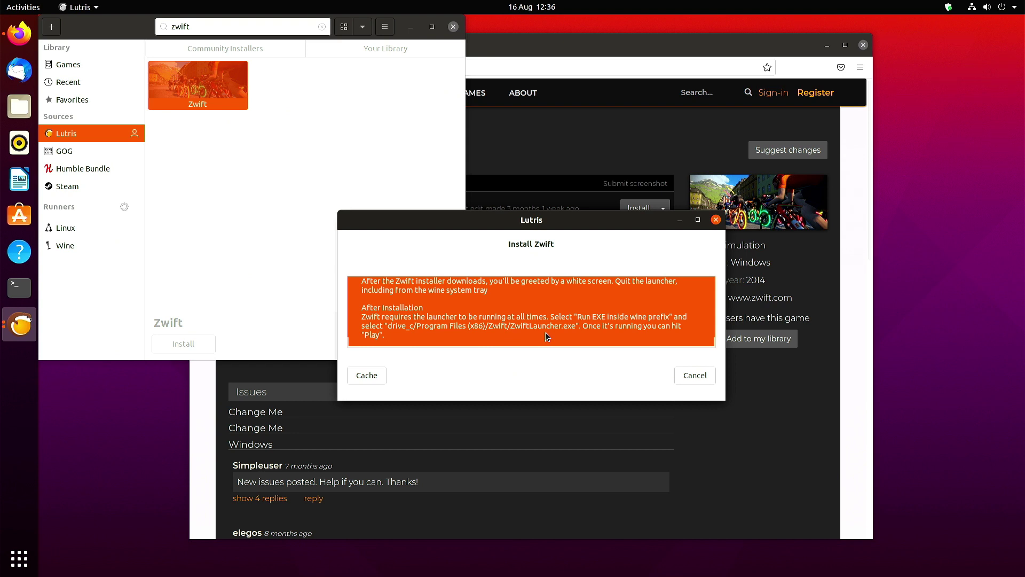
scroll(667, 319, "up", 4)
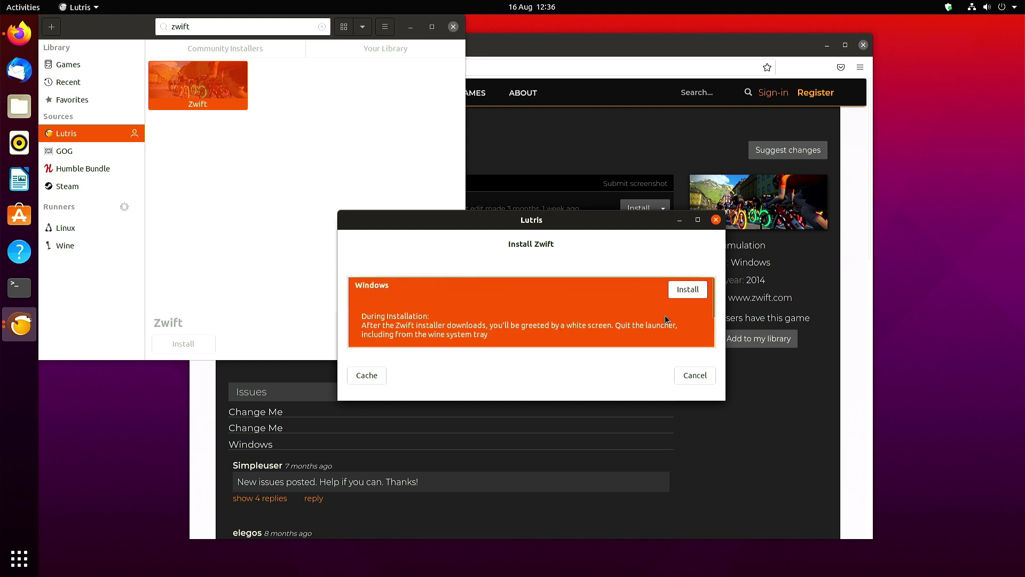
left_click(688, 290)
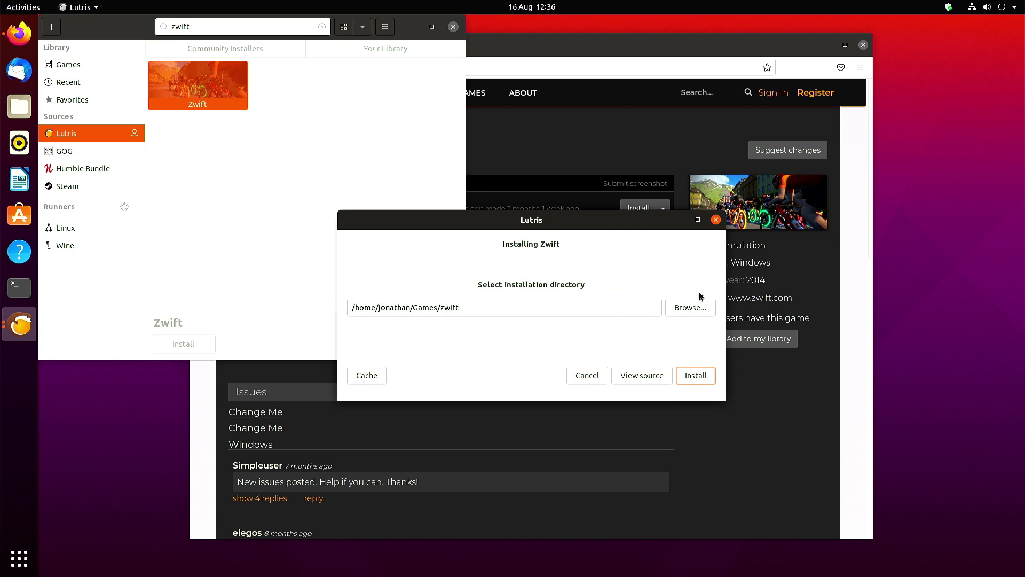
left_click(687, 380)
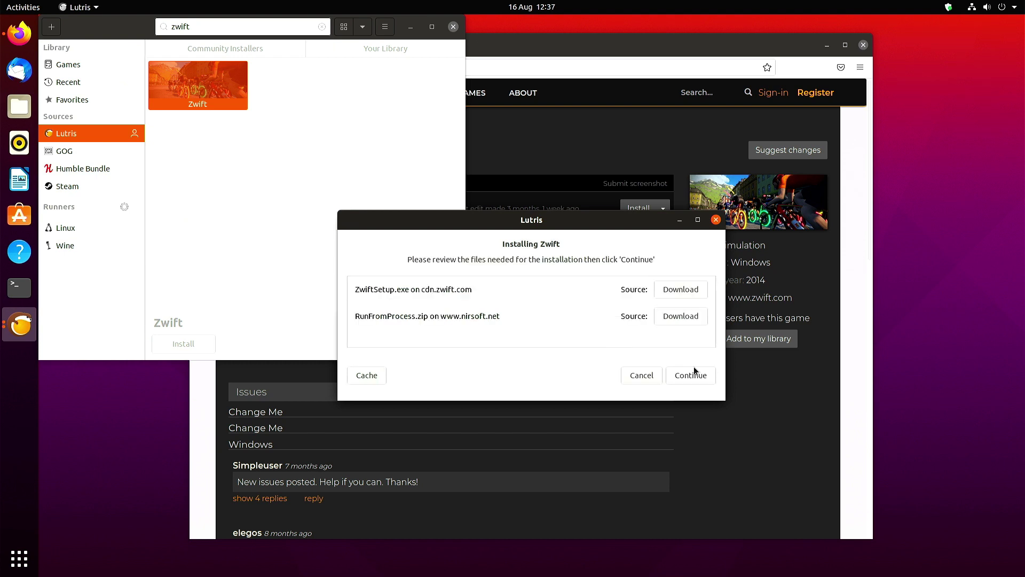
left_click(693, 374)
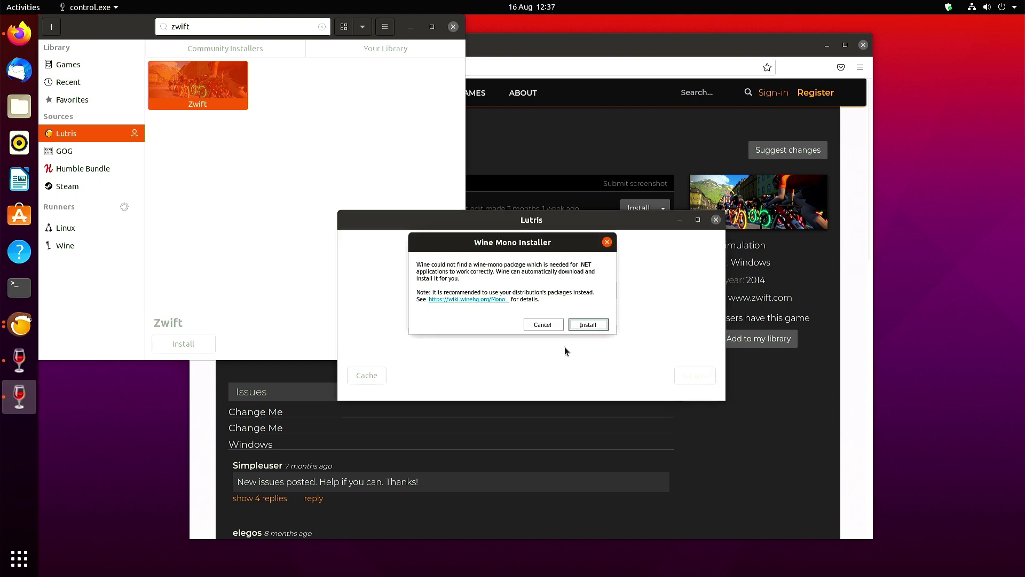
left_click(585, 325)
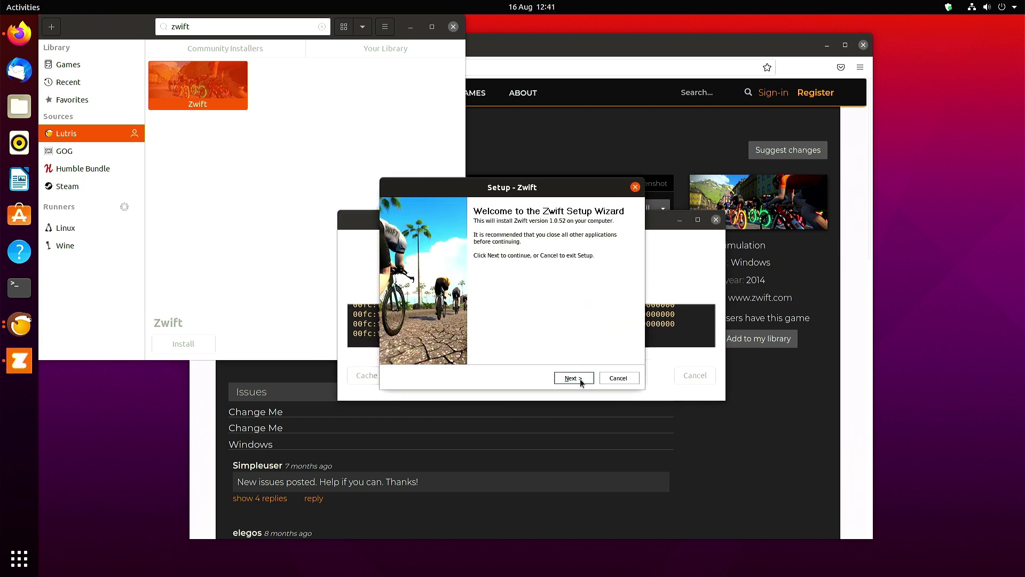
Run the Zwift setup with the license accepted, default destination and a desktop icon, declining information about the Closelauncher.exe .NET issue
left_click(581, 377)
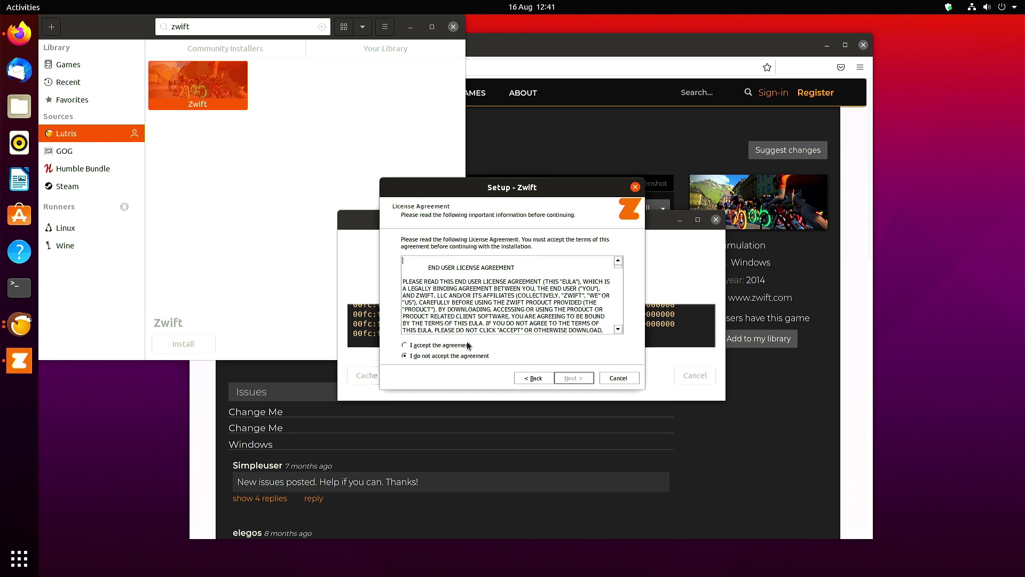
left_click(573, 378)
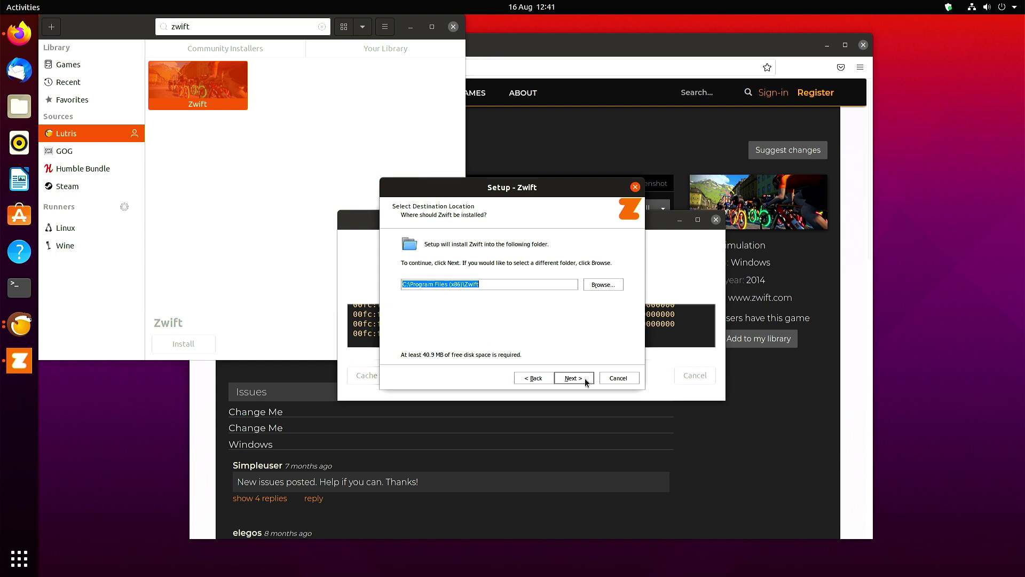
left_click(574, 377)
left_click(574, 378)
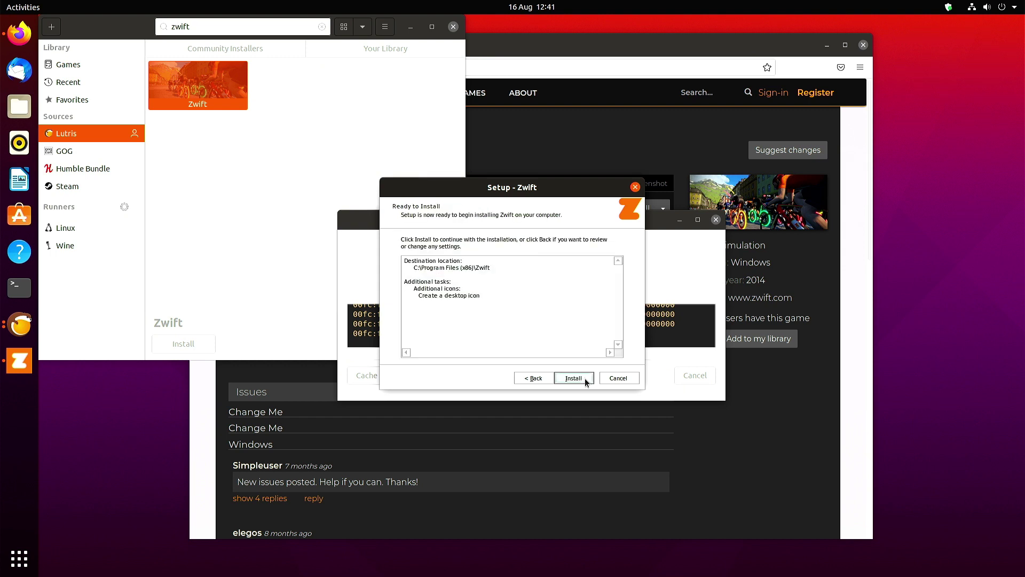
left_click(585, 378)
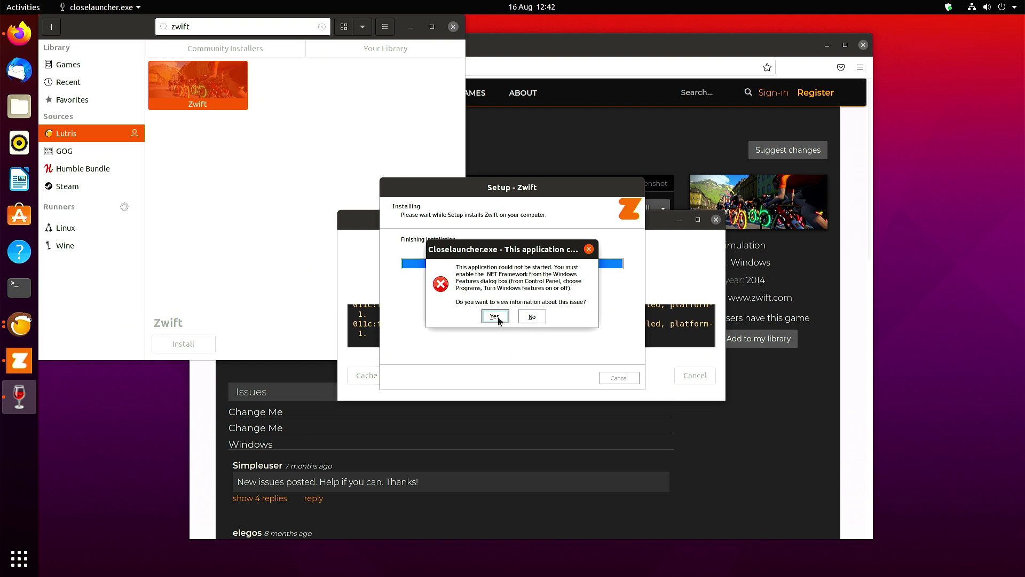
left_click(536, 319)
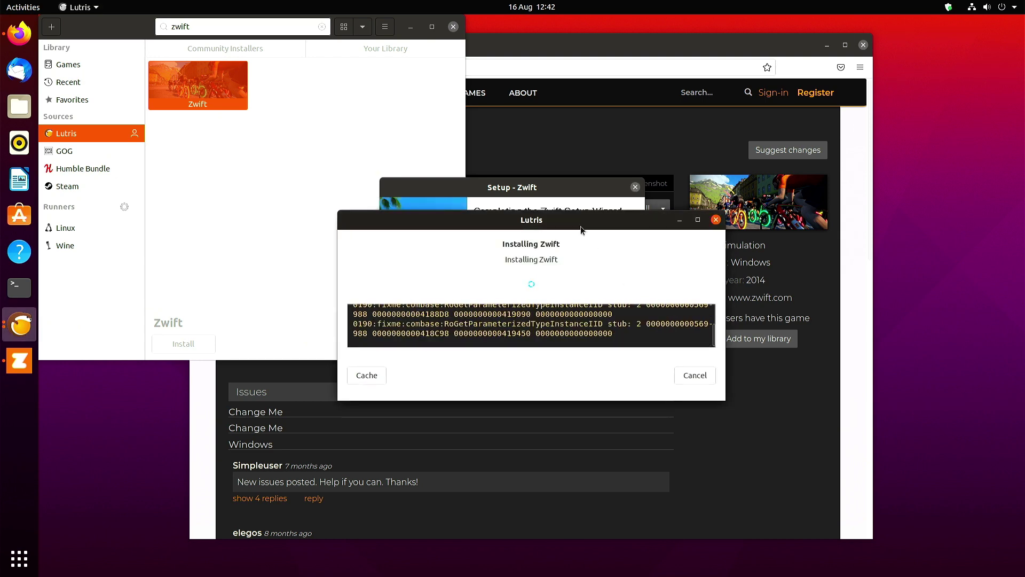
Bring the Zwift setup wizard forward, finish it and install the Wine Gecko package
left_click(547, 194)
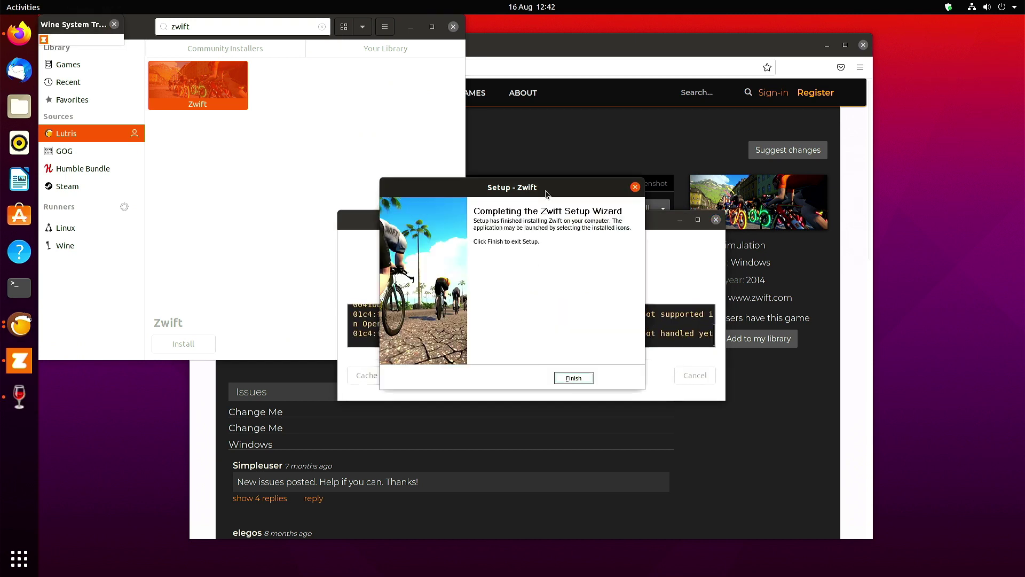
left_click(573, 377)
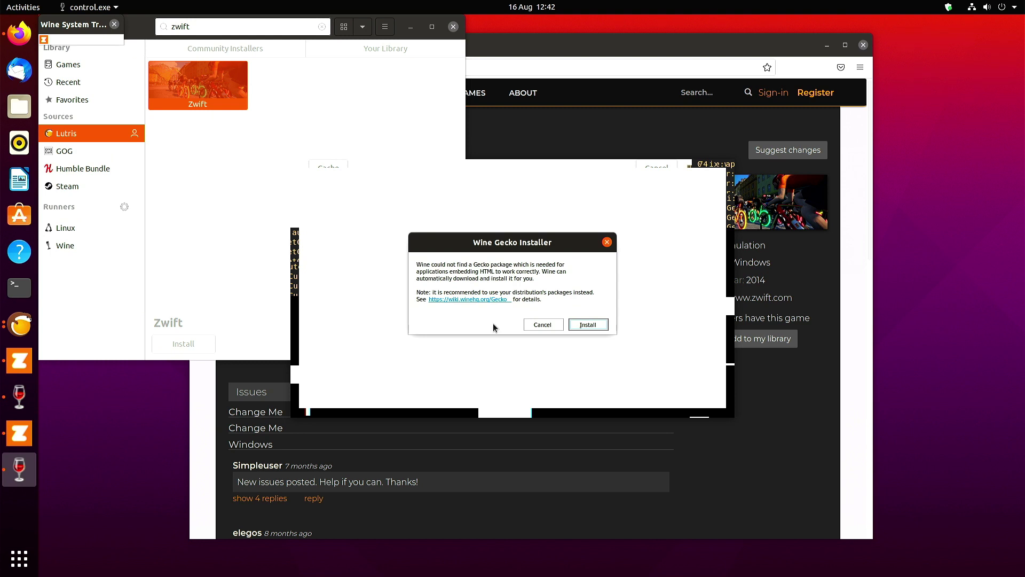
left_click(591, 328)
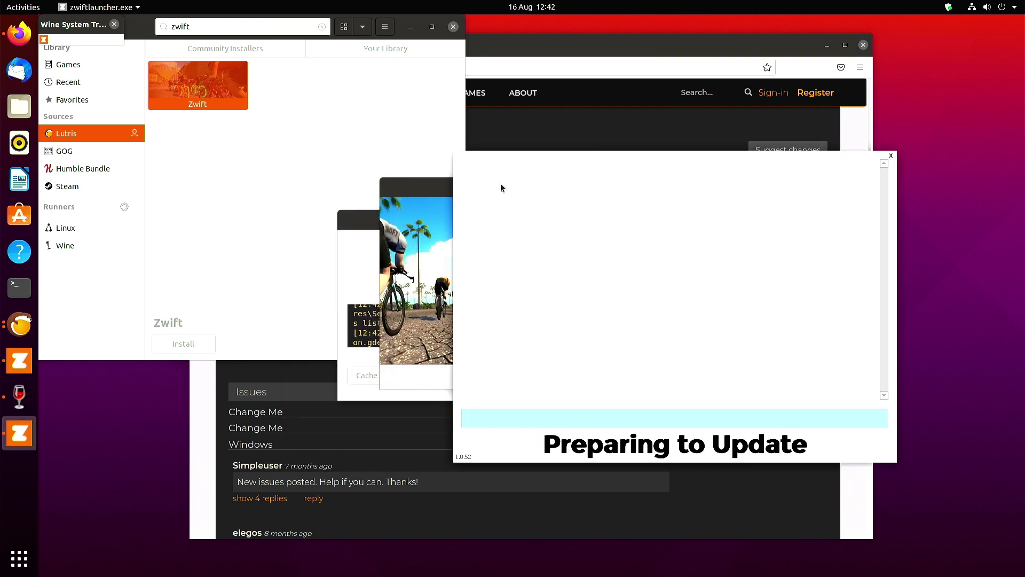
Move the Zwift setup wizard clear of the launcher and close the blank Zwift launcher window
left_click_drag(412, 191, 135, 135)
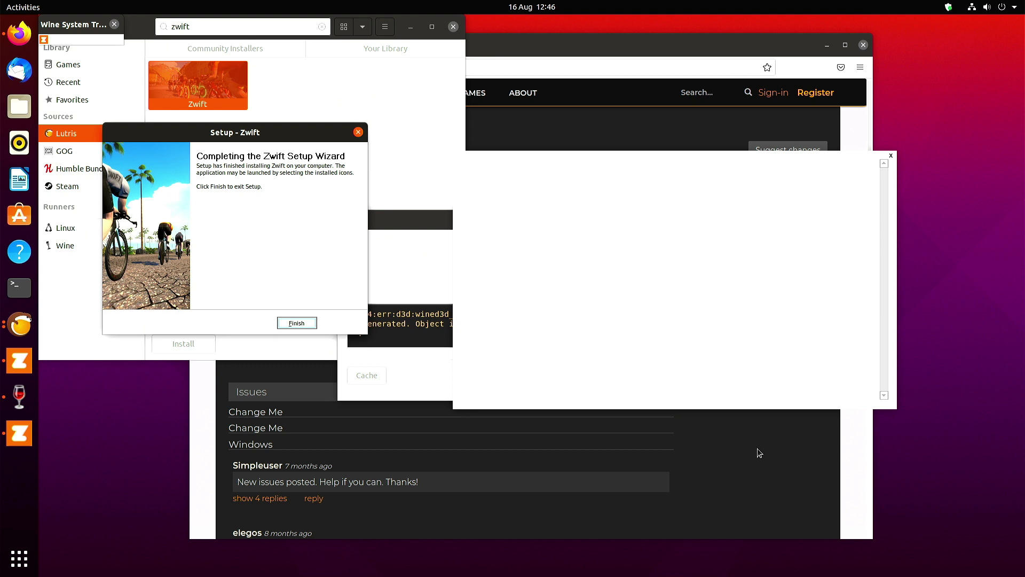
left_click(892, 155)
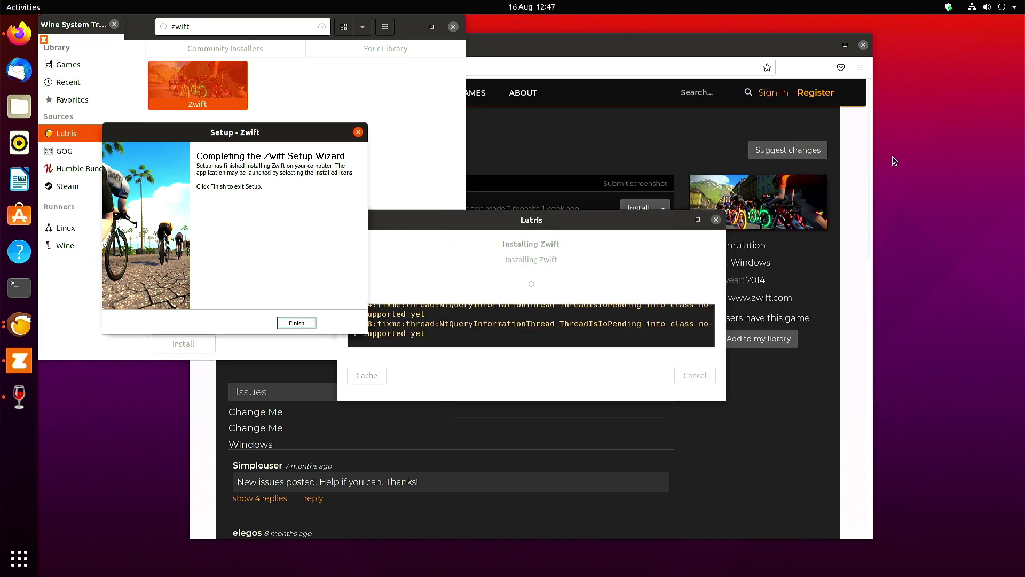
Finish the Zwift installation with application menu and desktop shortcuts, and exit the launcher still running in the Wine system tray
left_click(297, 323)
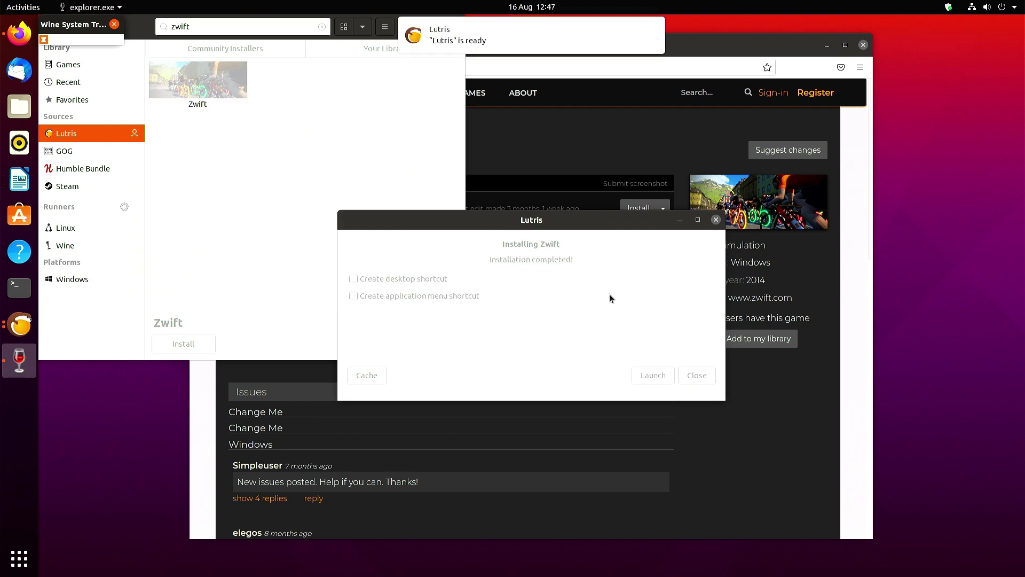
left_click(432, 295)
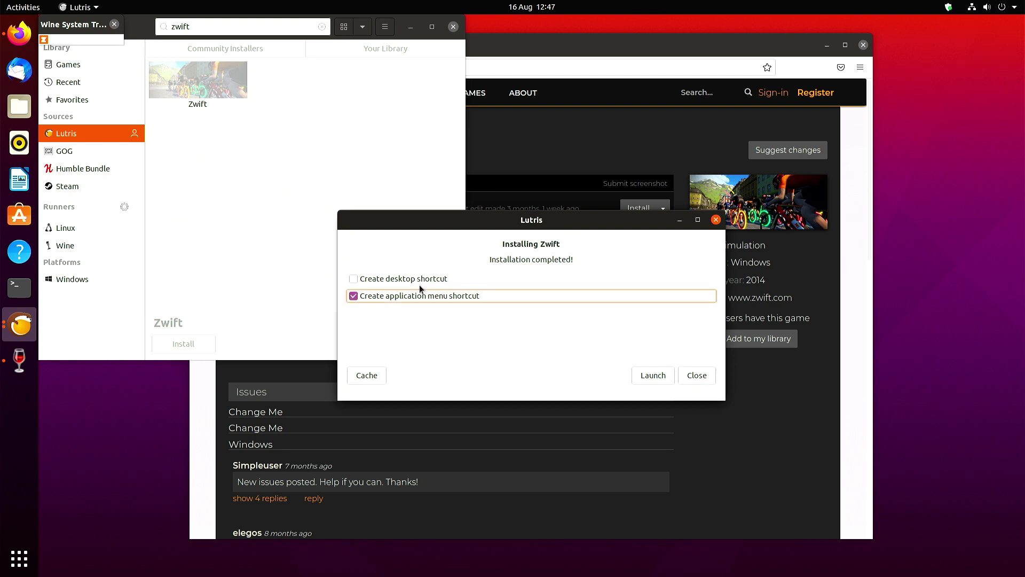
left_click(419, 285)
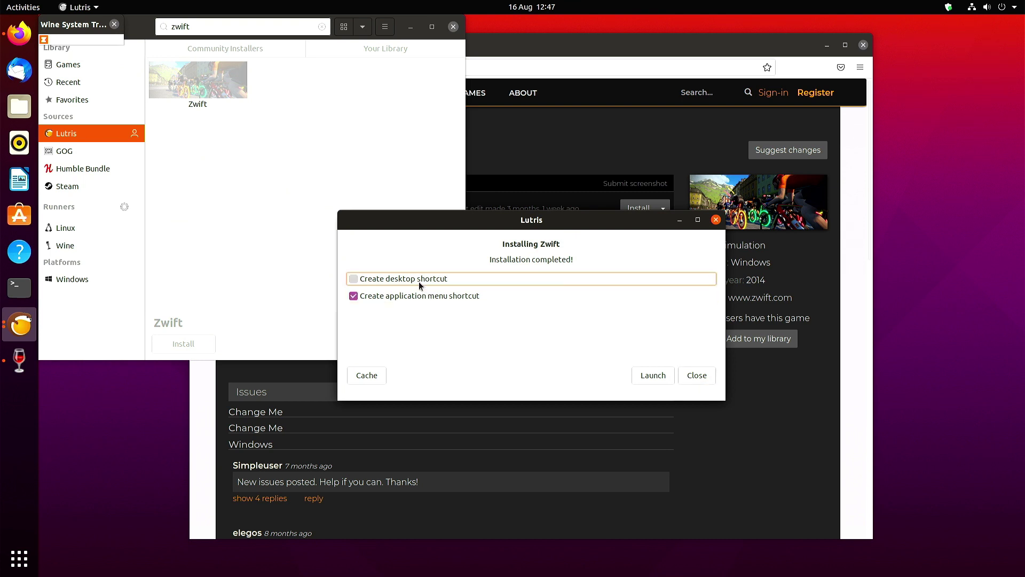
left_click(697, 375)
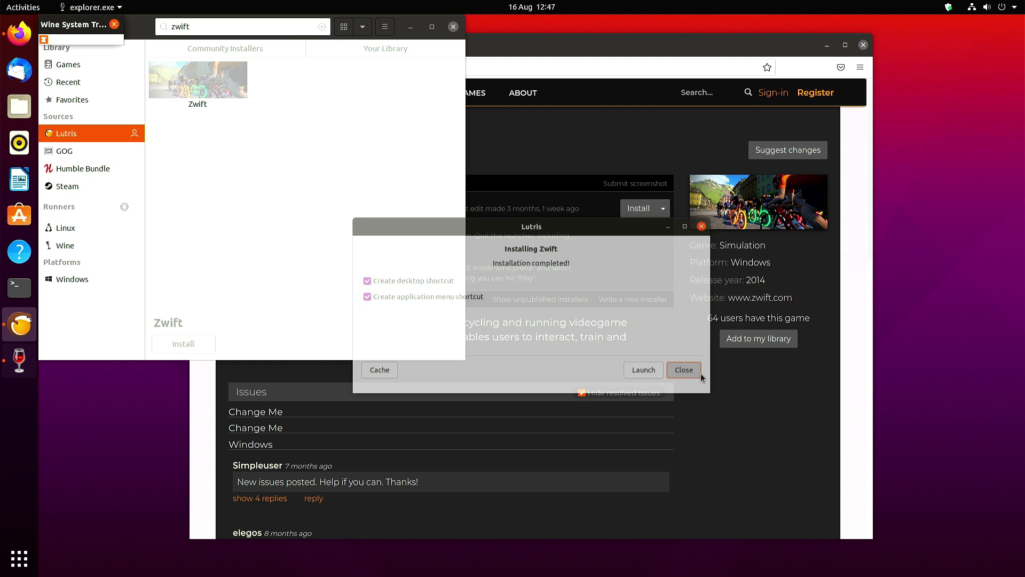
right_click(45, 40)
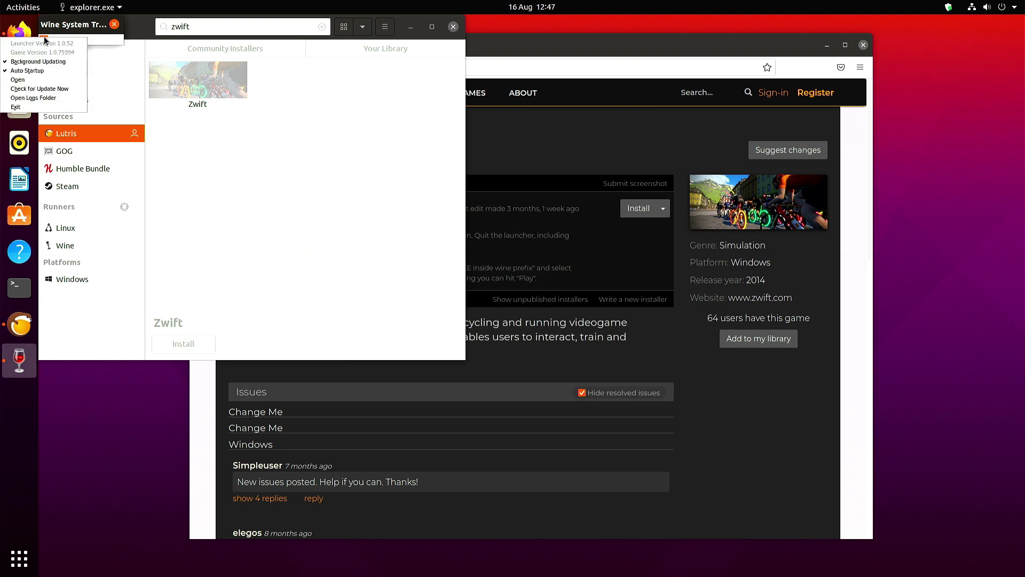
left_click(53, 108)
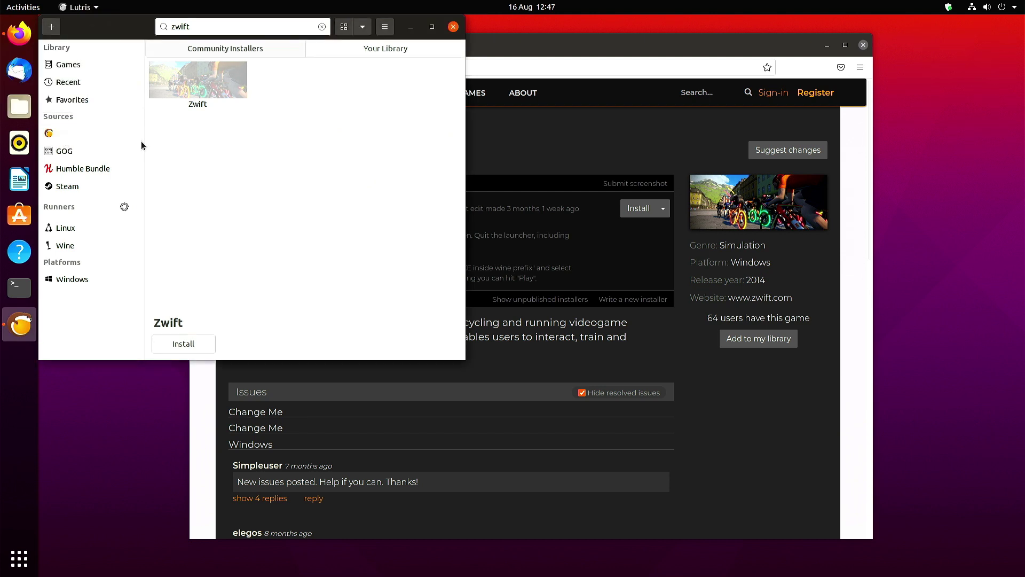
Configure the installed Zwift game to use RunFromProcess-x64.exe as its executable and save the configuration
left_click(197, 91)
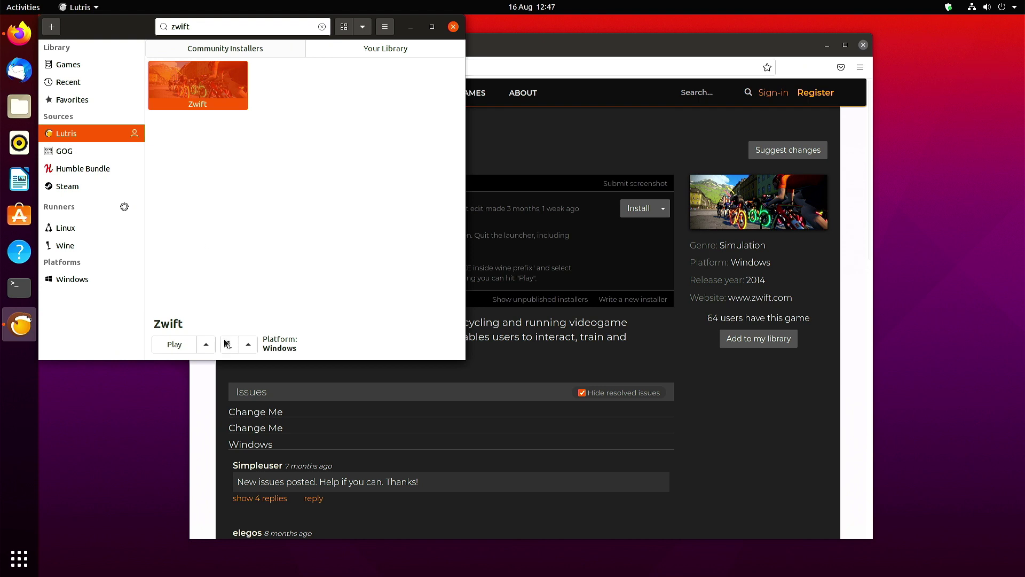
left_click(206, 344)
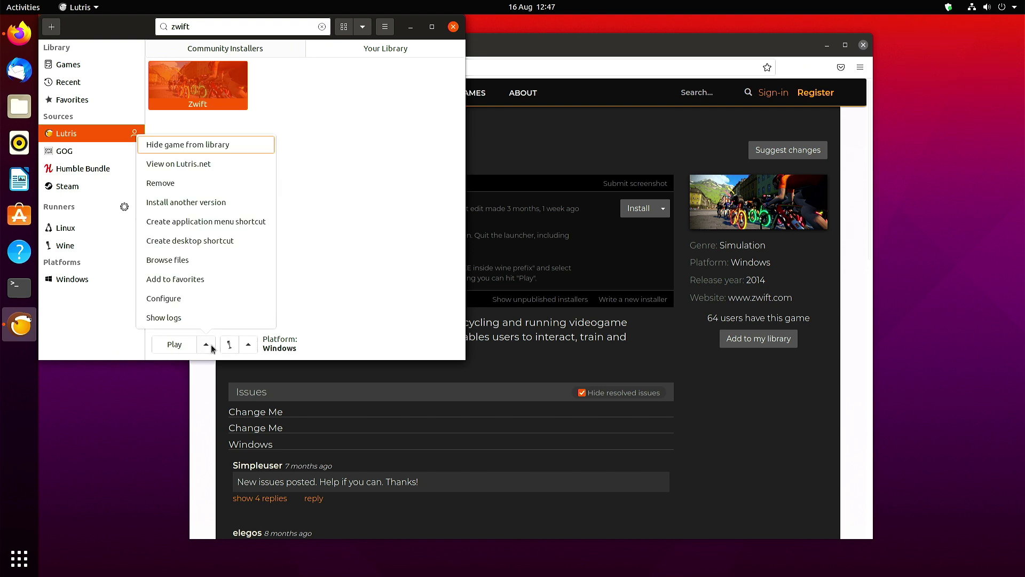
left_click(205, 297)
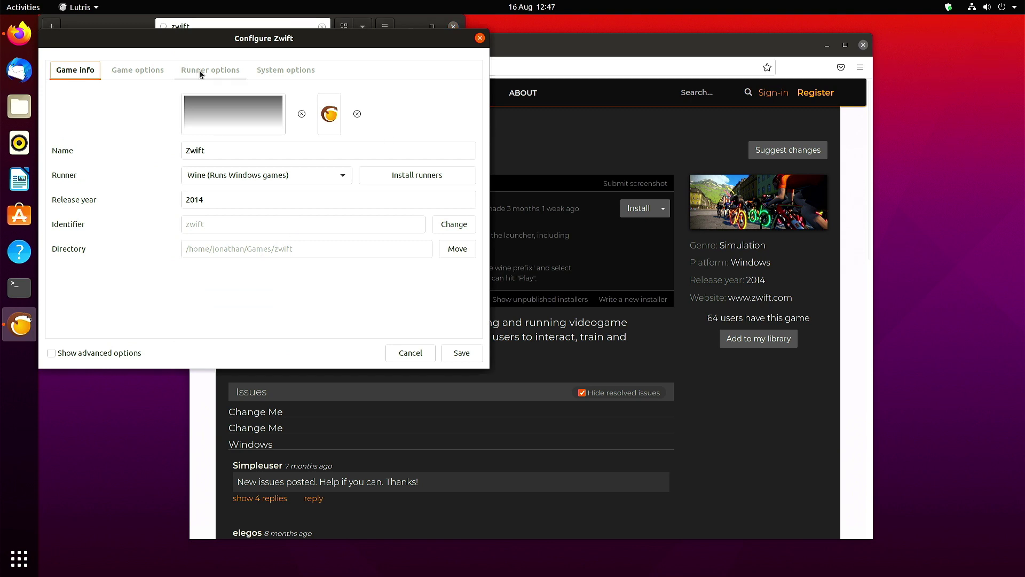
left_click(151, 75)
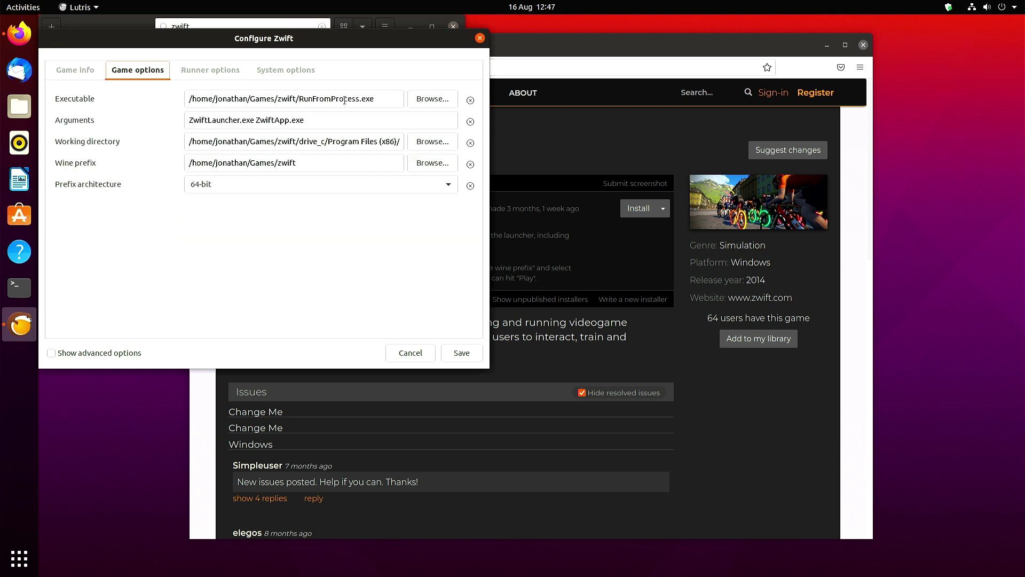
left_click(420, 99)
double_click(361, 168)
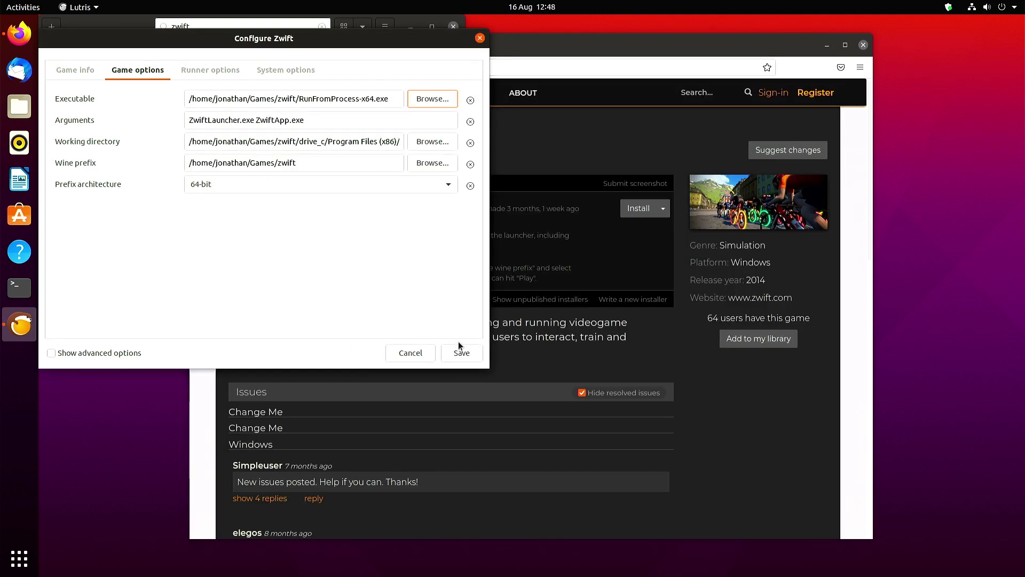
left_click(460, 352)
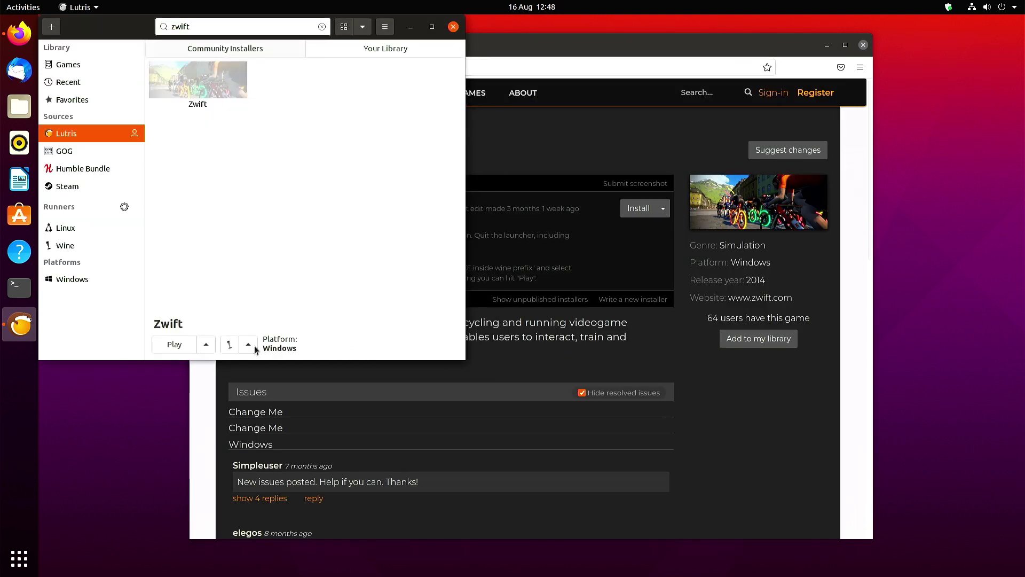
Run ZwiftLauncher.exe from drive_c/Program Files (x86)/Zwift inside the game's Wine prefix
left_click(249, 345)
left_click(249, 318)
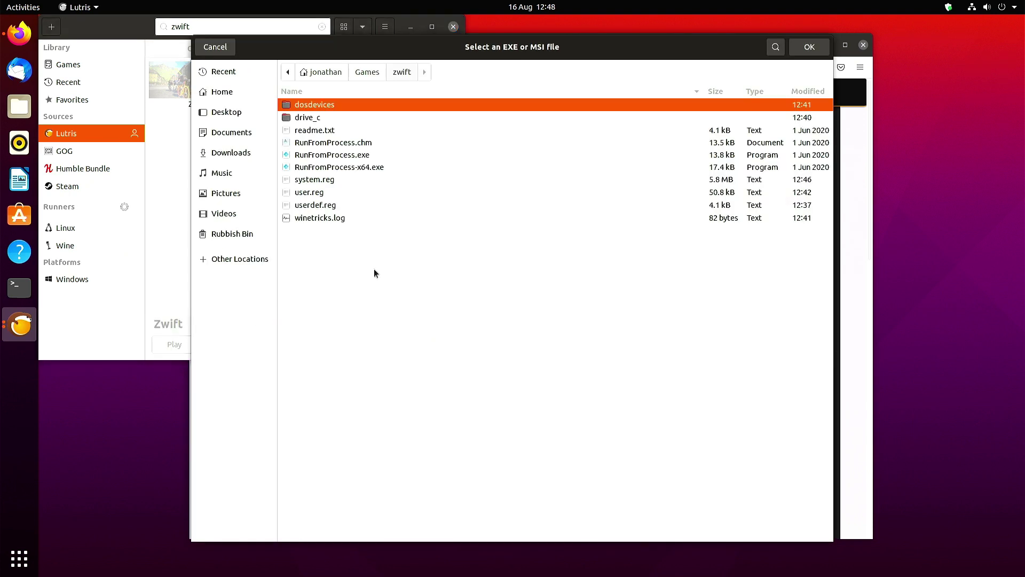
double_click(338, 118)
double_click(339, 131)
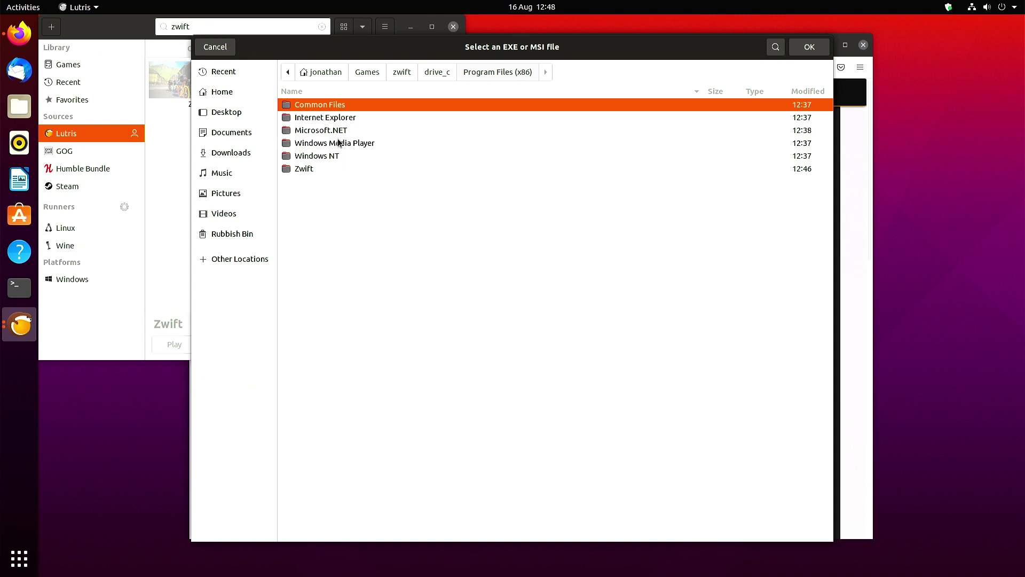
double_click(331, 170)
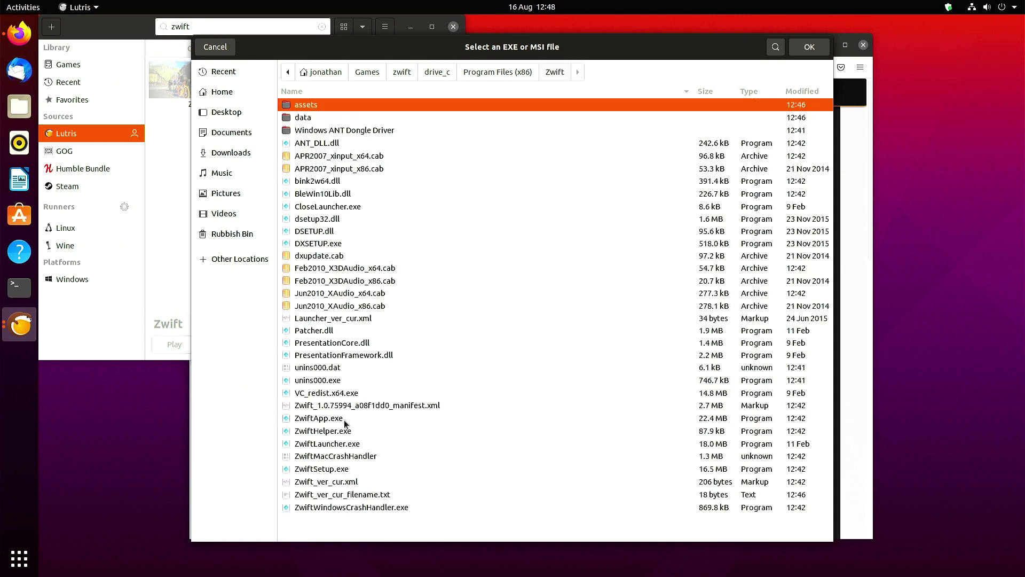
double_click(343, 446)
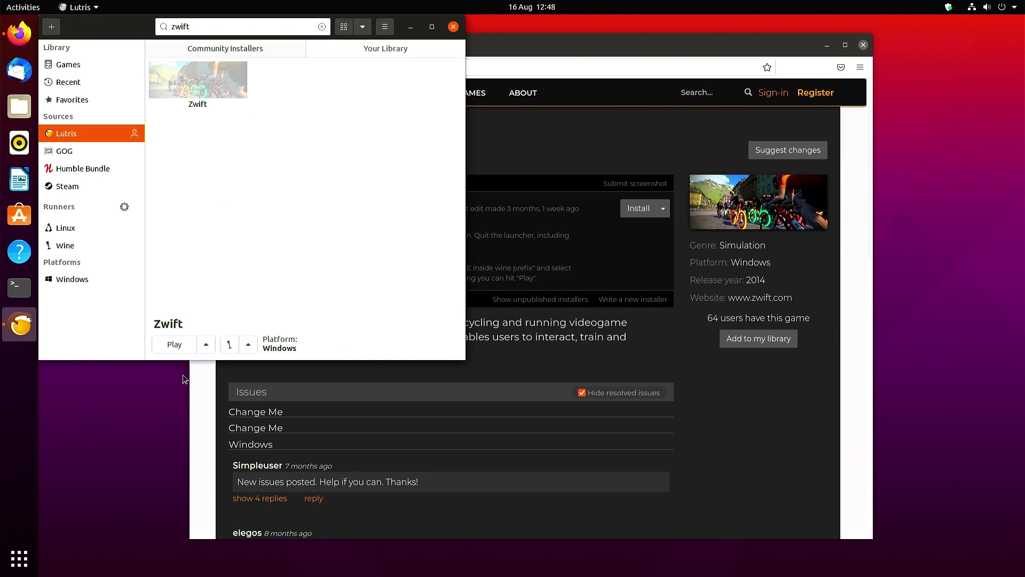
Bring Lutris in front of the blank Zwift launcher and start playing Zwift while the launcher keeps running
left_click(174, 345)
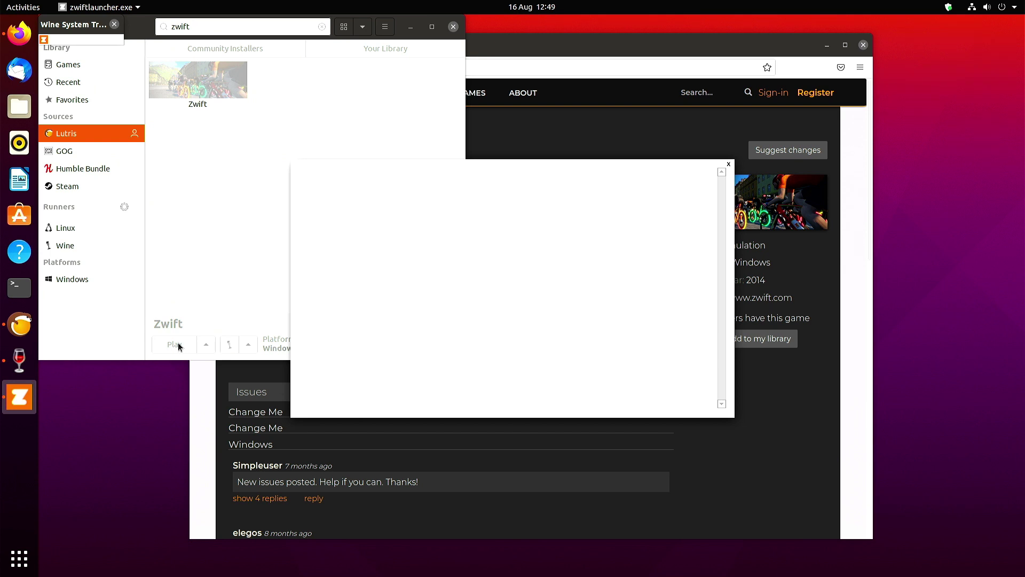
left_click(200, 281)
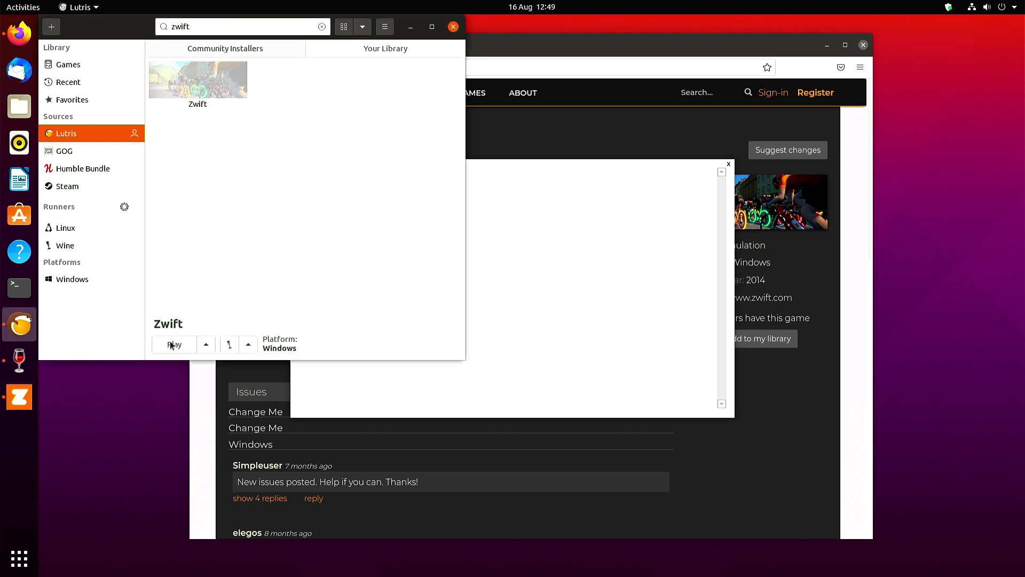
left_click(170, 344)
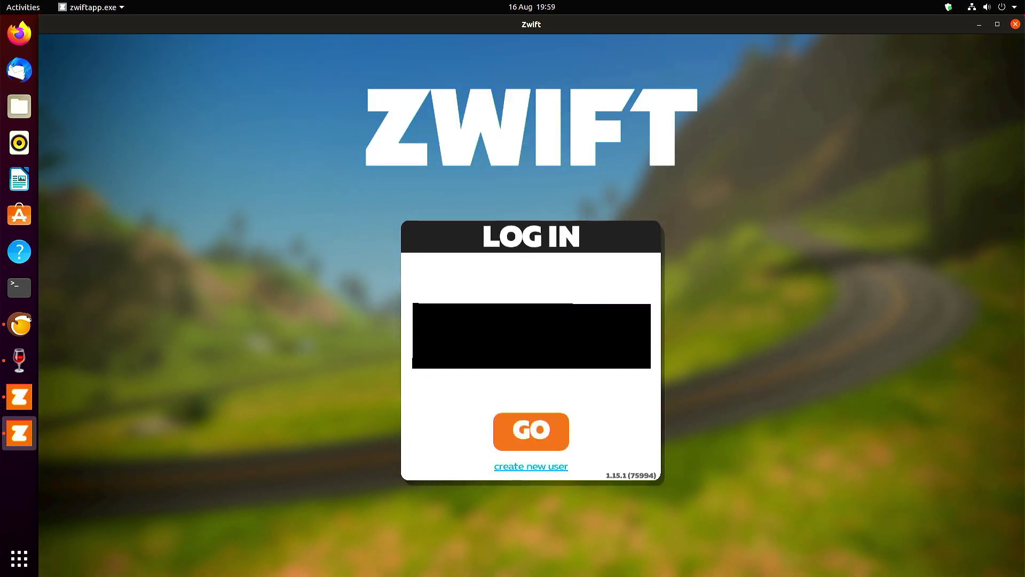
Log in to Zwift with the filled-in credentials and start a Just Ride session in the Yorkshire world
left_click(536, 434)
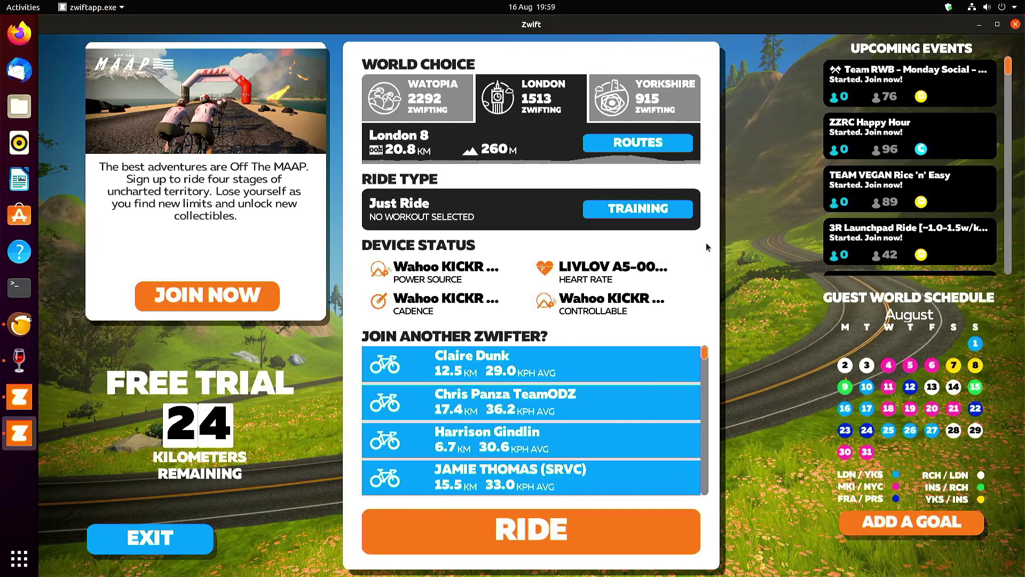
left_click(629, 117)
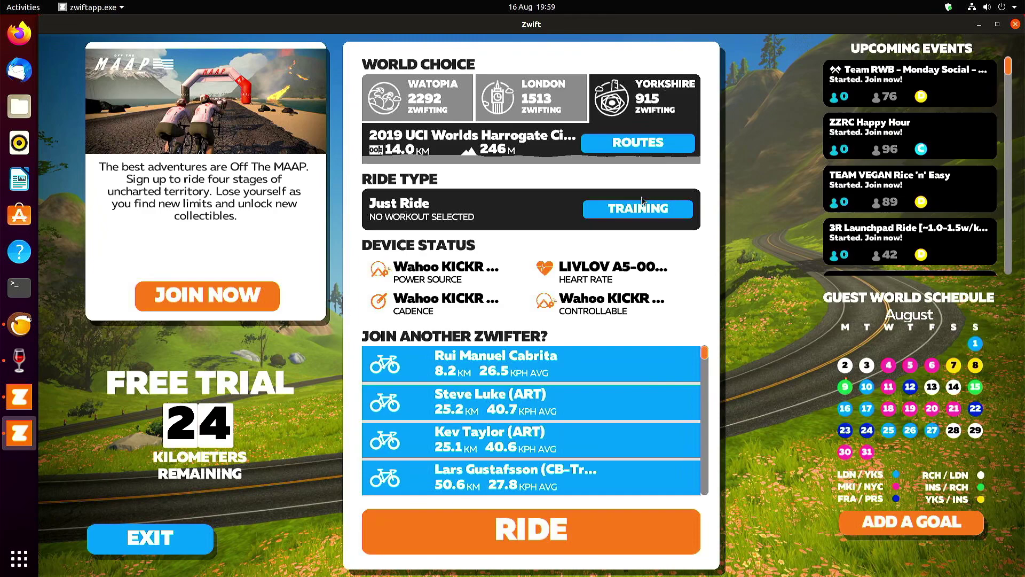
left_click(616, 528)
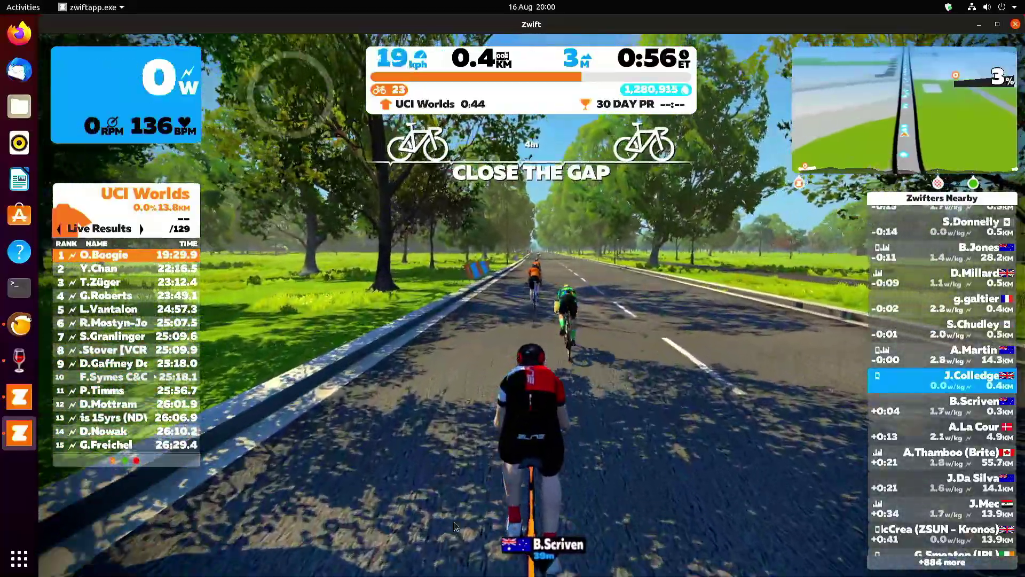
End the current ride, accept the ride report and save the public activity titled Zwift - Yorkshire
mouse_move(454, 518)
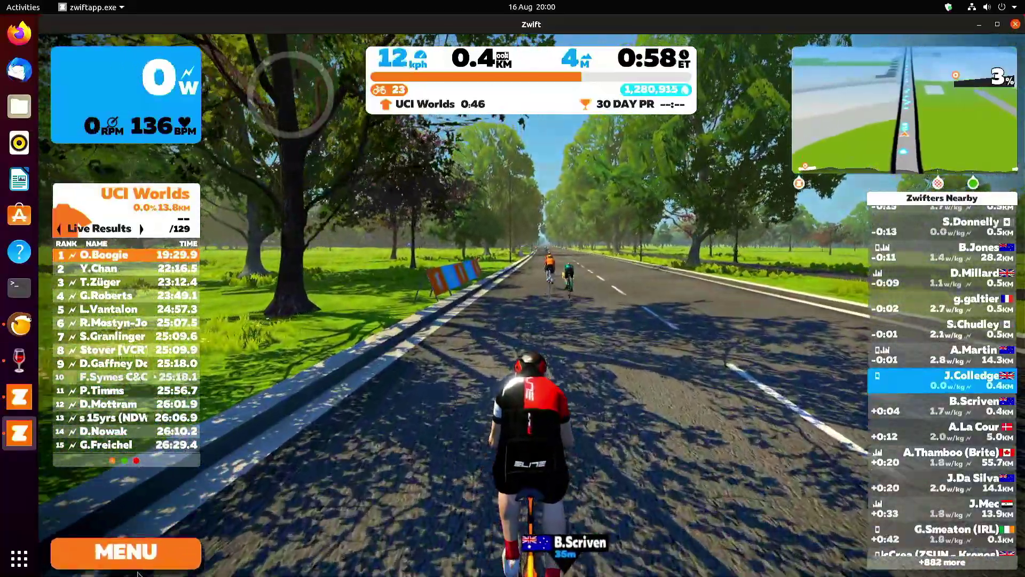
left_click(131, 553)
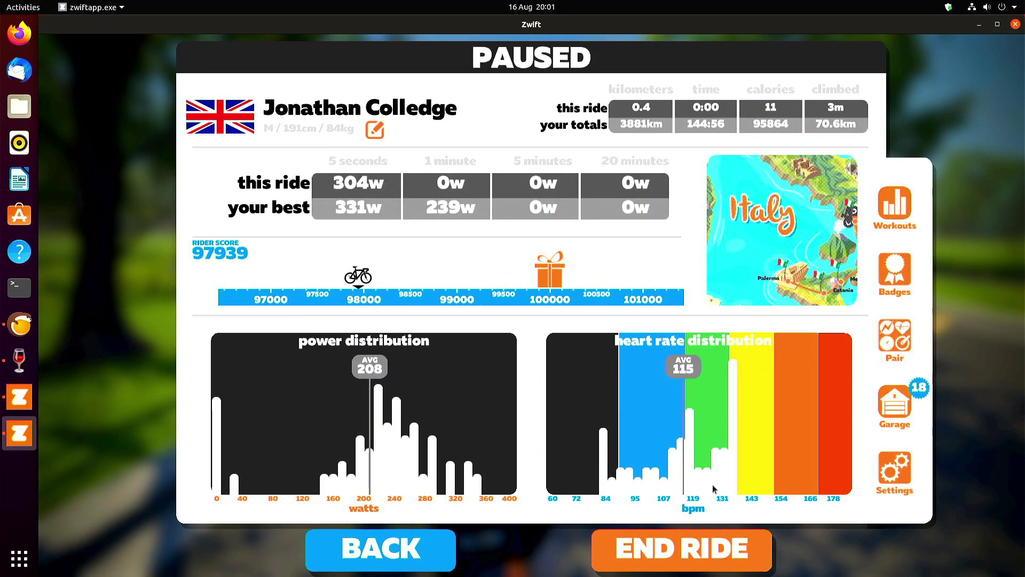
left_click(717, 564)
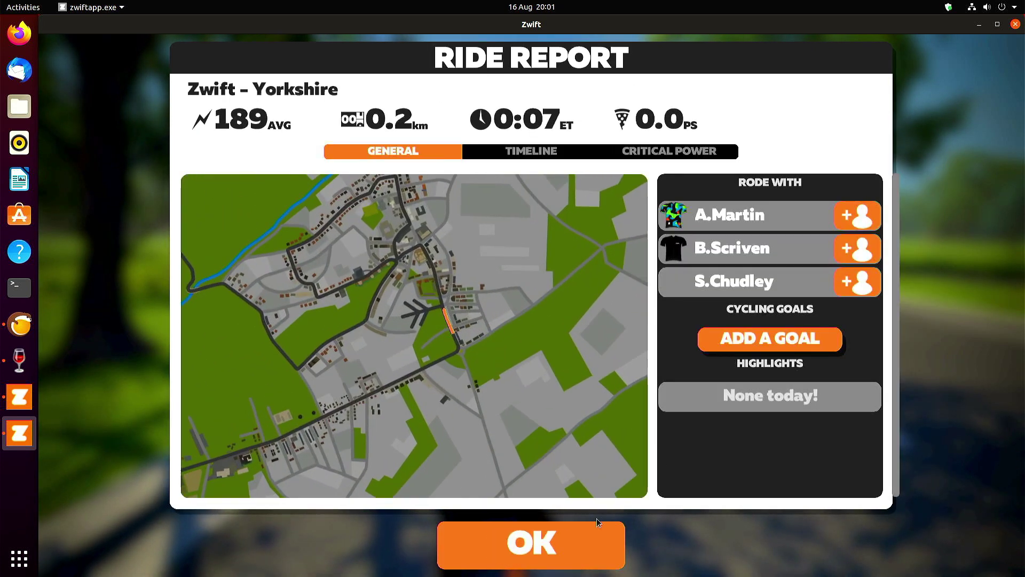
left_click(589, 539)
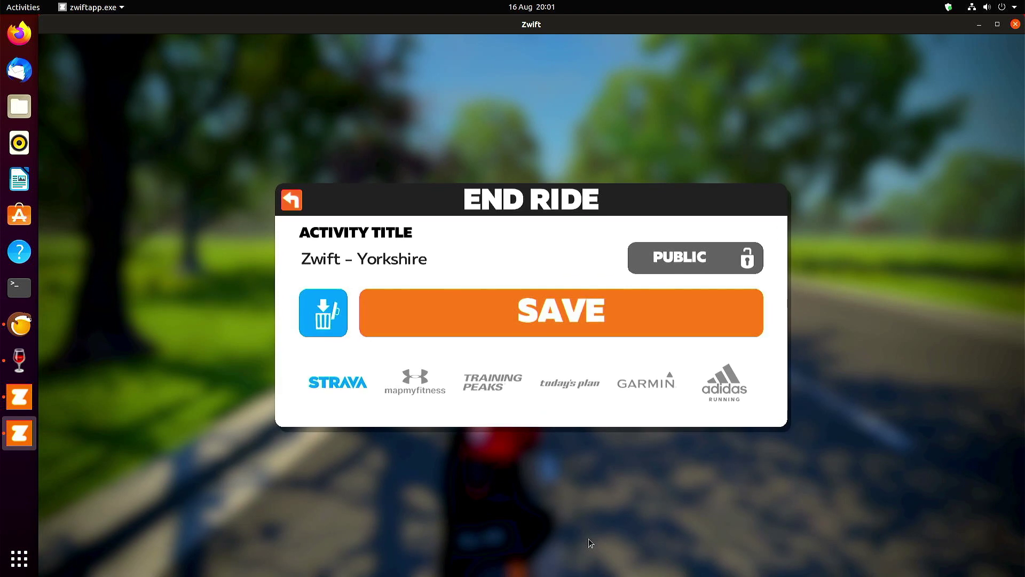
left_click(561, 322)
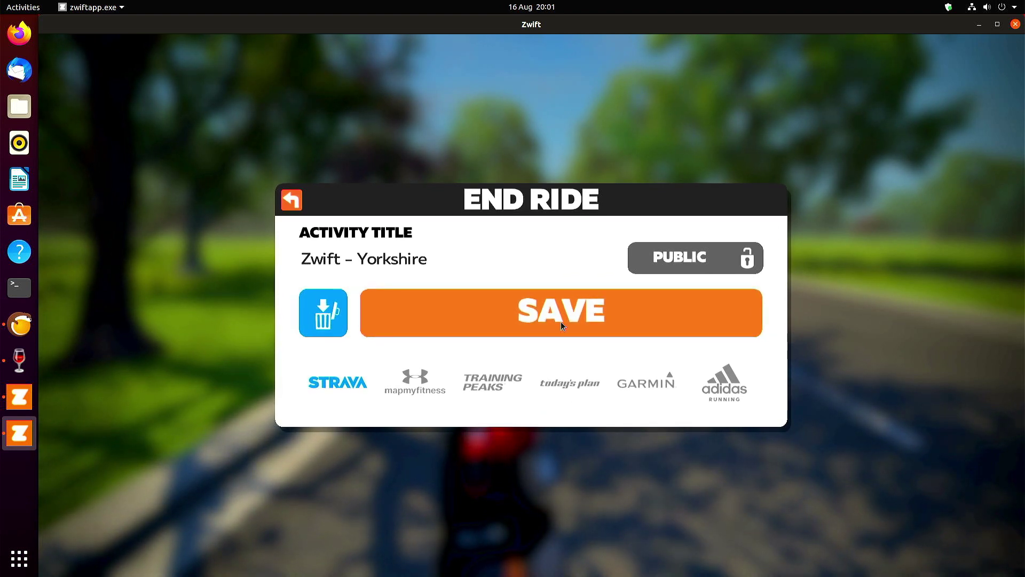